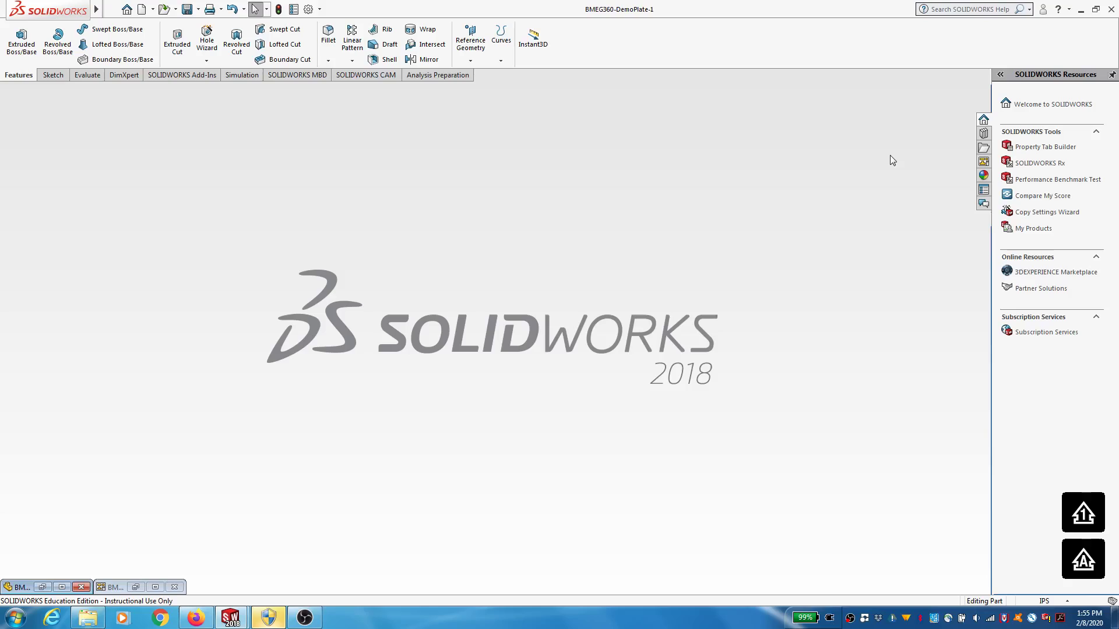
Examine the finished BMEG360-DemoPlate-1 part from several angles, including its holes and rounded ends, and put its window away
{"action": "left_click", "coordinate": [63, 588]}
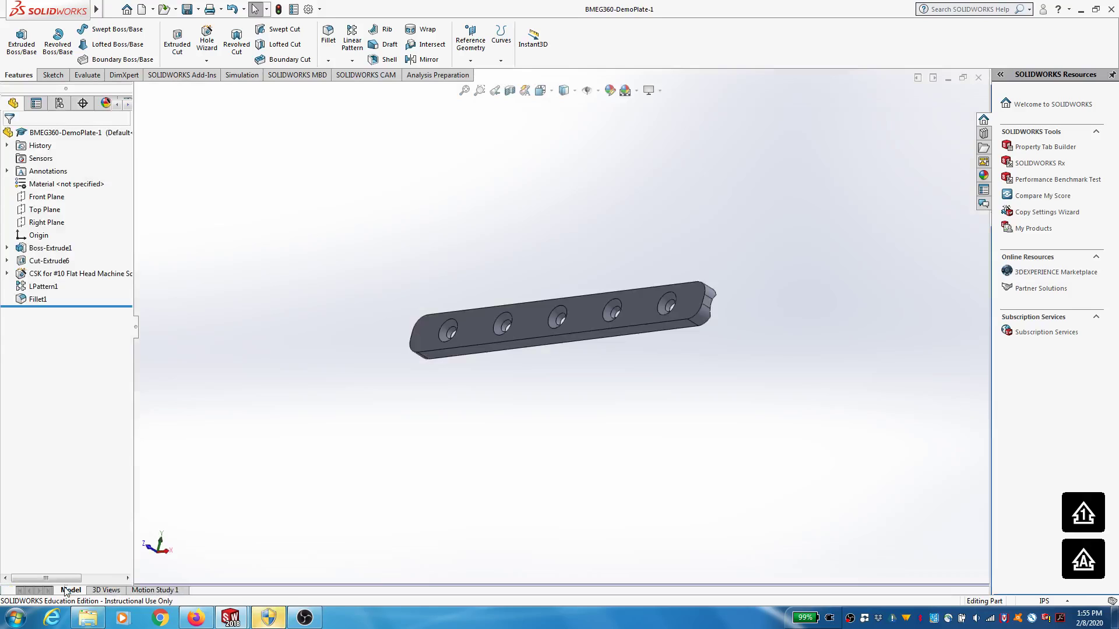
{"action": "middle_click_drag", "start_coordinate": [692, 367], "coordinate": [709, 345]}
{"action": "scroll", "coordinate": [545, 288], "scroll_direction": "down", "scroll_amount": 3}
{"action": "middle_click_drag", "start_coordinate": [644, 426], "coordinate": [654, 459]}
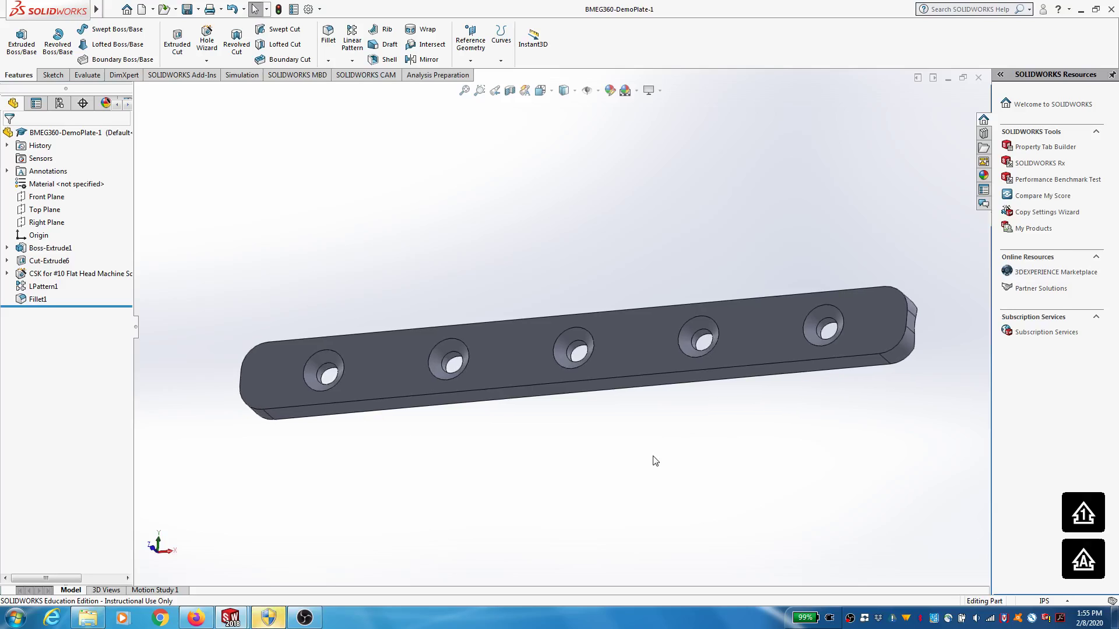
{"action": "middle_click_drag", "start_coordinate": [649, 453], "coordinate": [621, 406]}
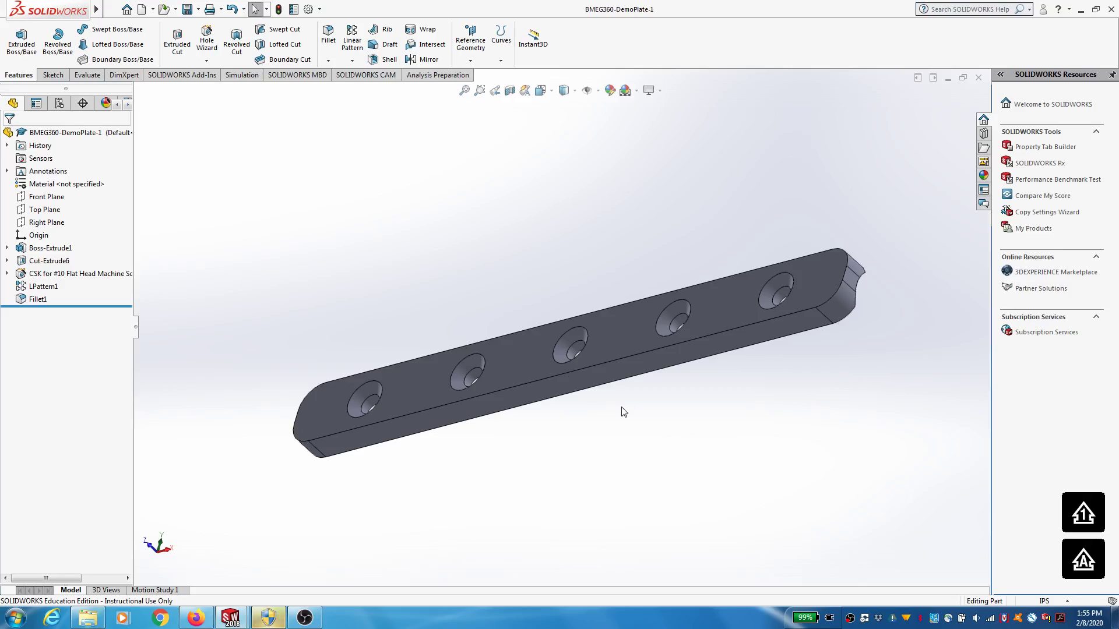
{"action": "key", "text": "z"}
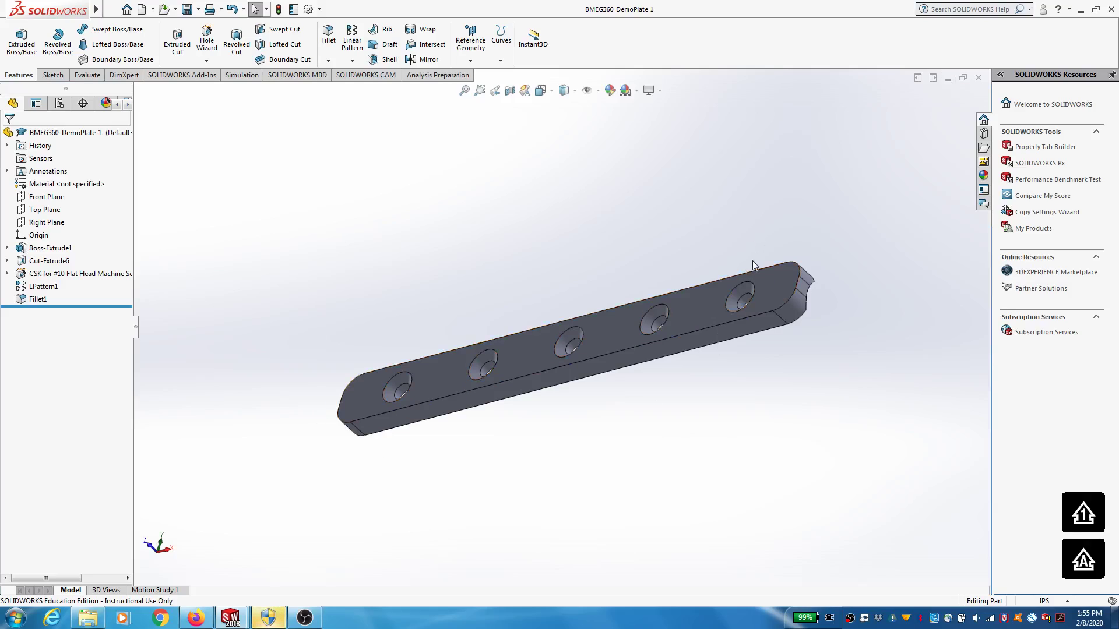
{"action": "left_click", "coordinate": [947, 77]}
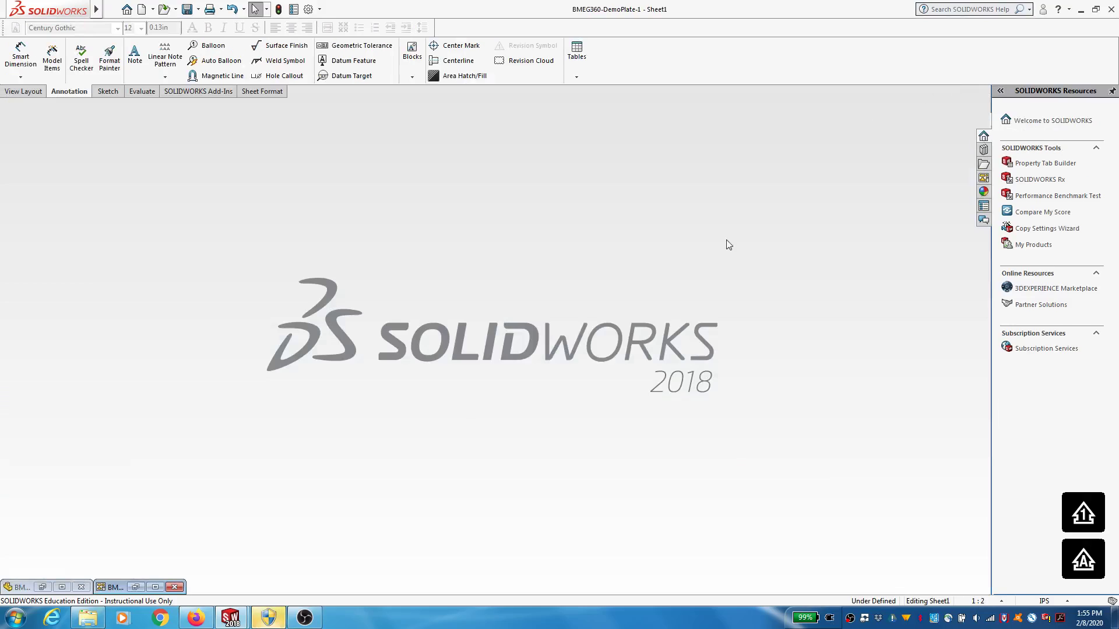
Review the views, dimensions and notes on the BMEG360-DemoPlate-1 drawing sheet, and put its window away
{"action": "left_click", "coordinate": [155, 588]}
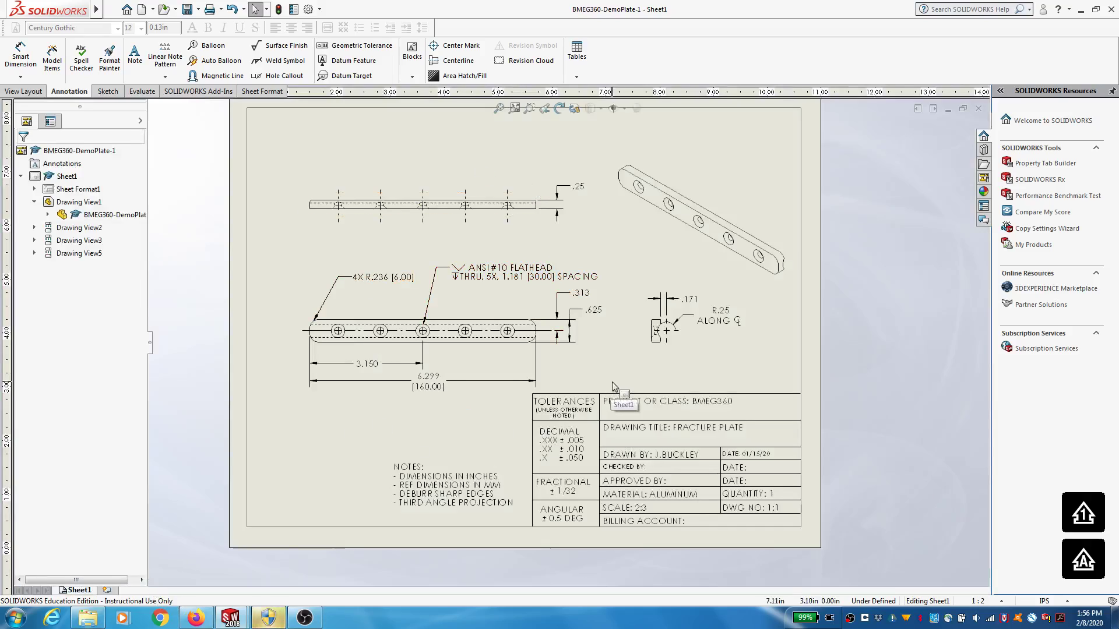
{"action": "scroll", "coordinate": [484, 254], "scroll_direction": "down", "scroll_amount": 1}
{"action": "key", "text": "f"}
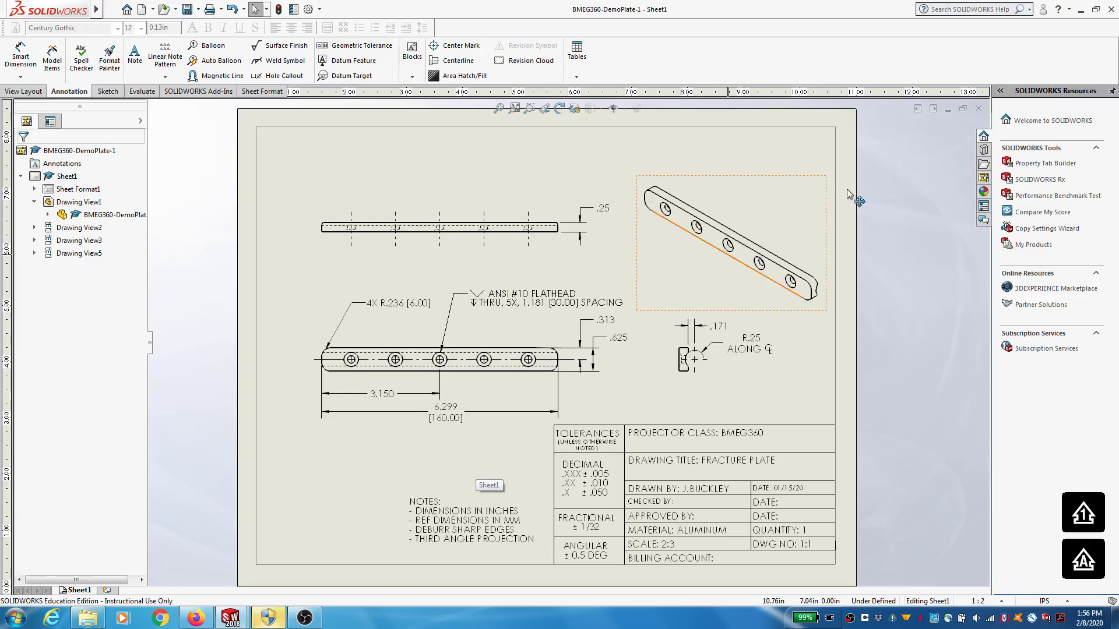
{"action": "left_click", "coordinate": [949, 109]}
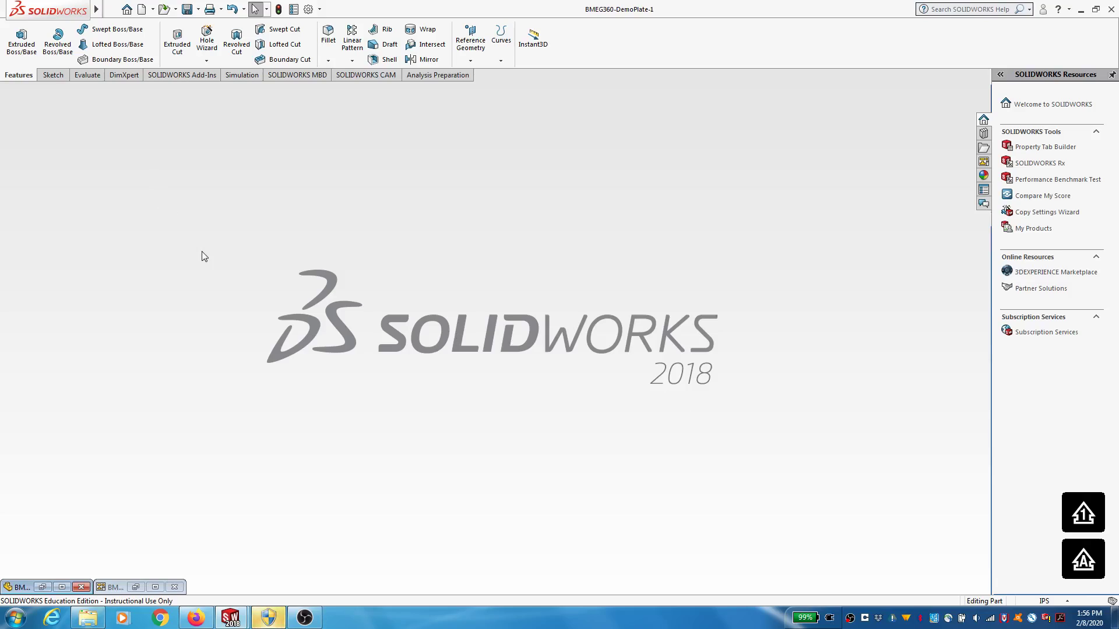
Create a new part document and start a sketch on the Front Plane
{"action": "left_click", "coordinate": [142, 9]}
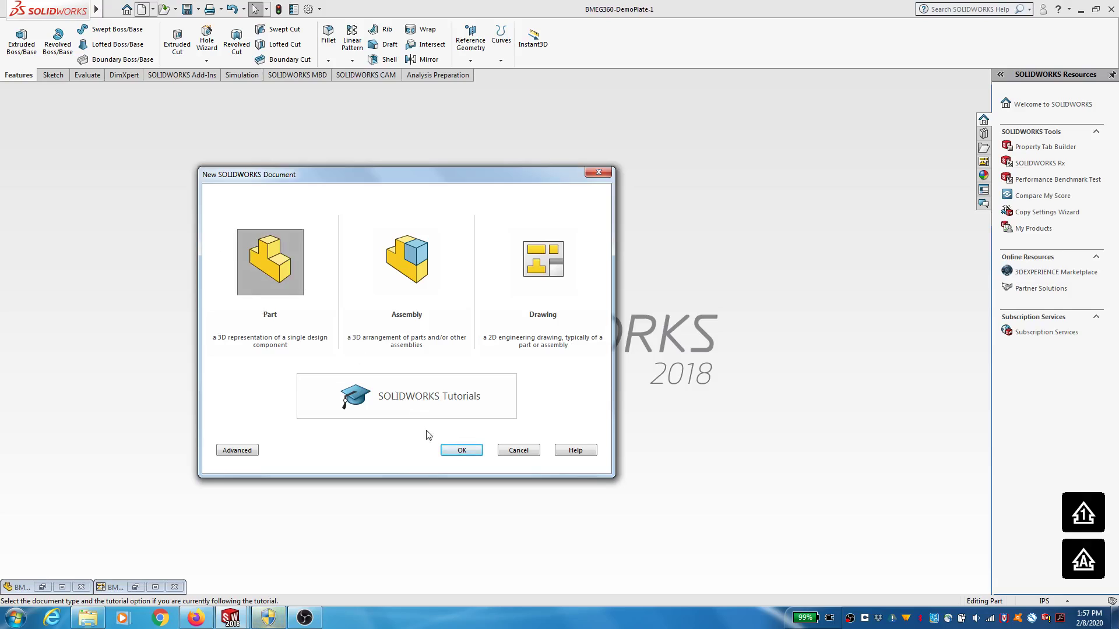
{"action": "left_click", "coordinate": [468, 454]}
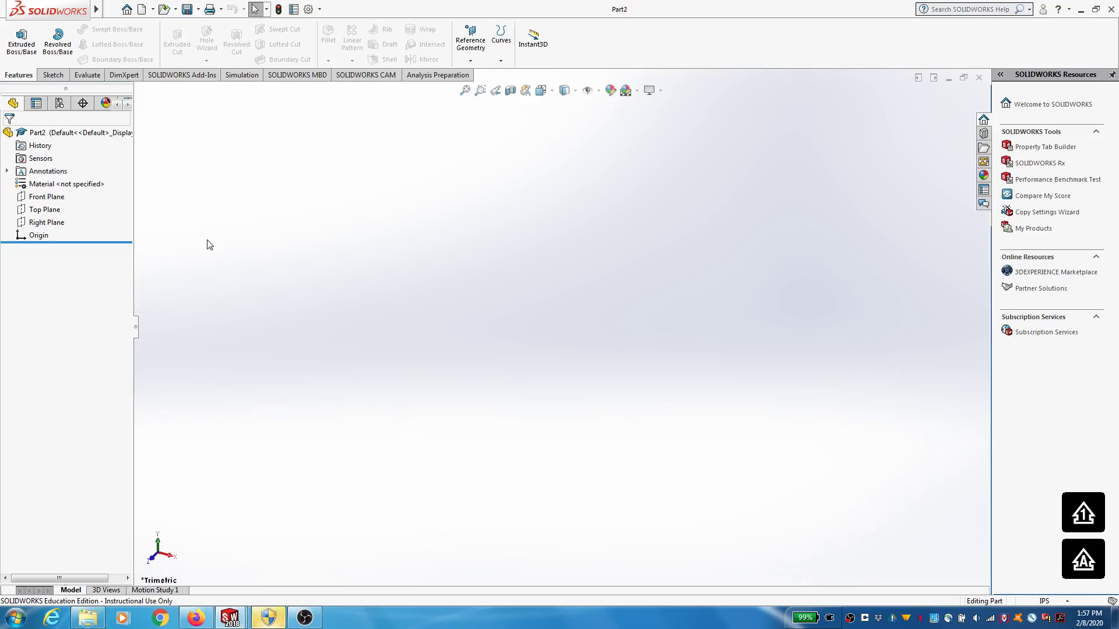
{"action": "left_click", "coordinate": [53, 75]}
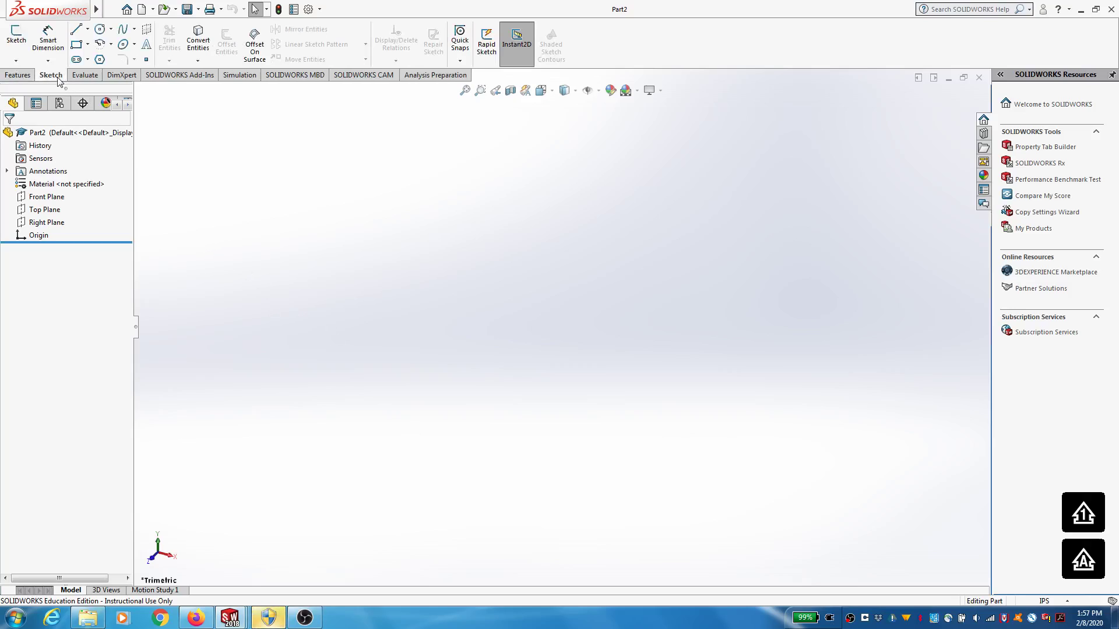
{"action": "left_click", "coordinate": [18, 36]}
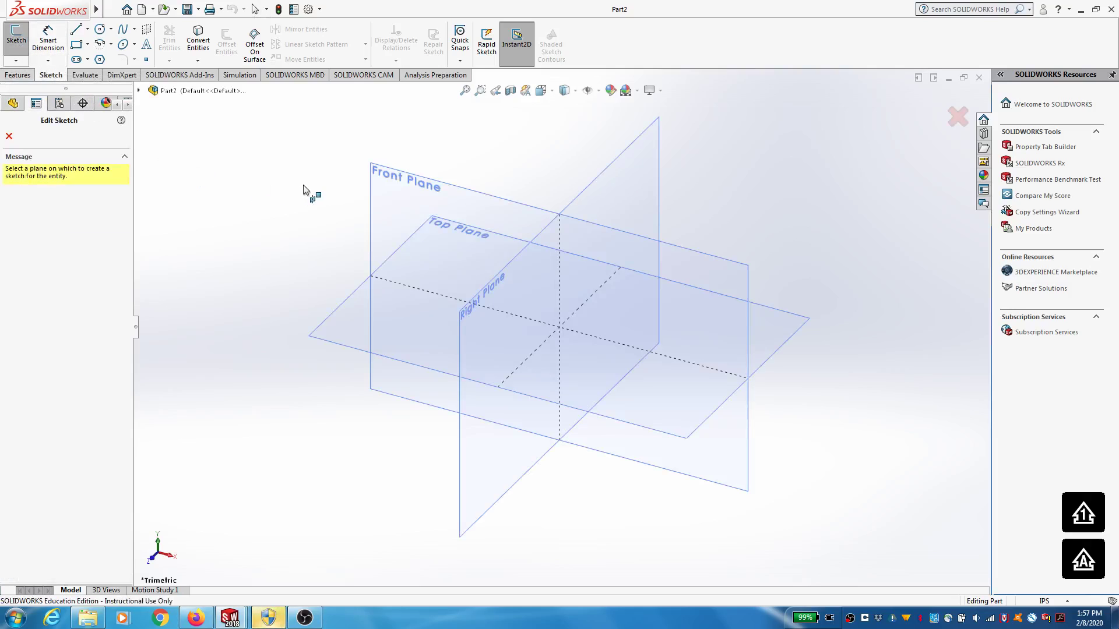
{"action": "left_click", "coordinate": [387, 216]}
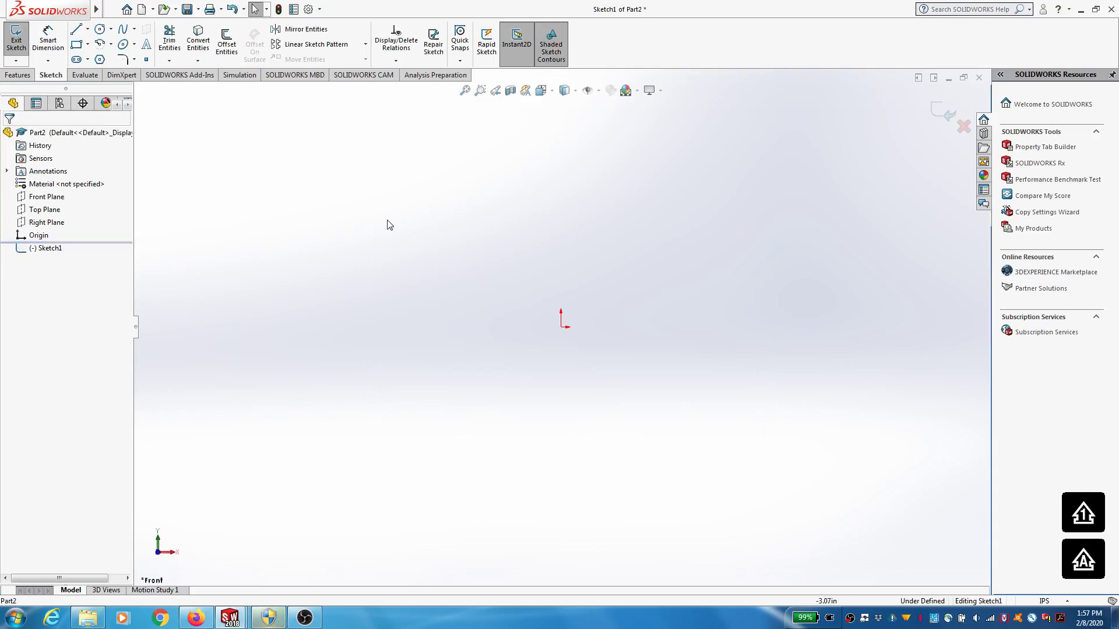
Sketch a center rectangle about 6.03 in wide and 1.30 in high, centred on the origin
{"action": "left_click", "coordinate": [87, 45]}
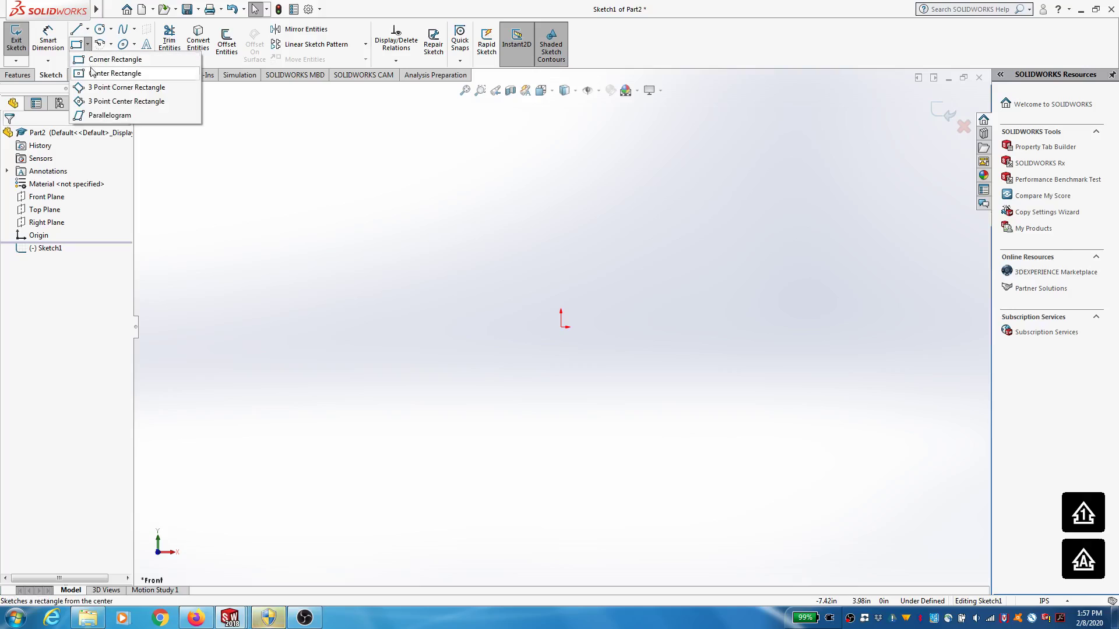
{"action": "left_click", "coordinate": [92, 73]}
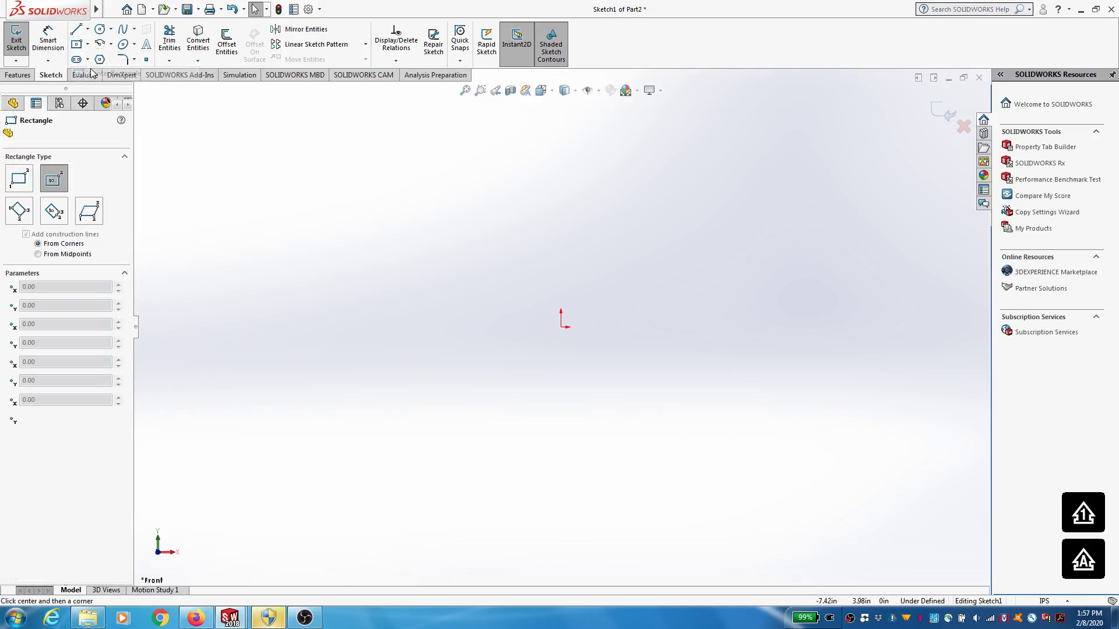
{"action": "left_click", "coordinate": [561, 327]}
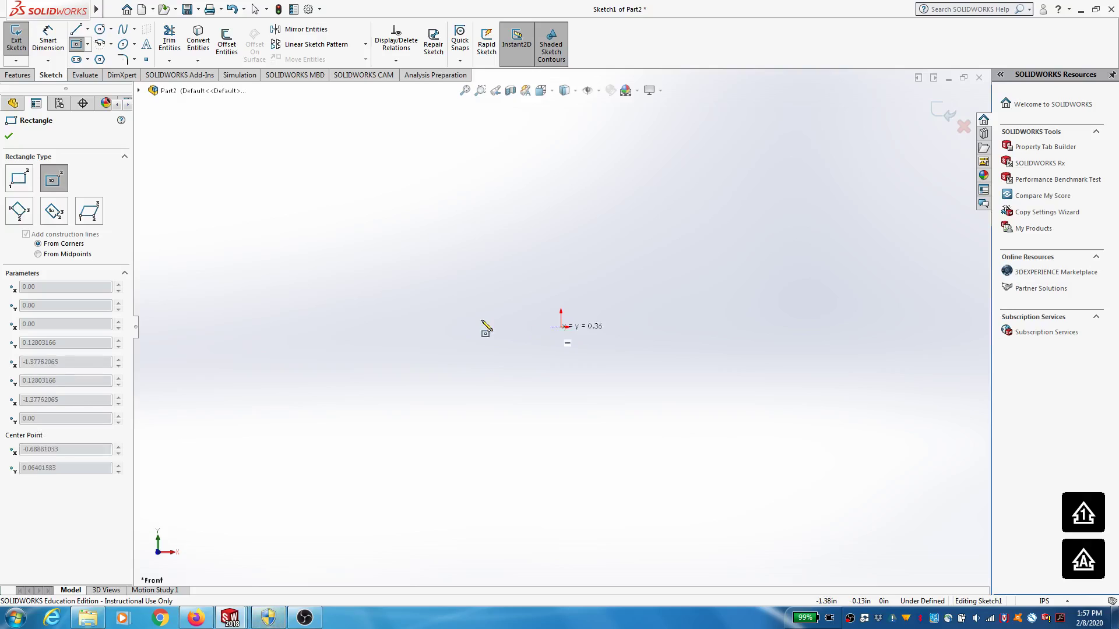
{"action": "left_click", "coordinate": [390, 290]}
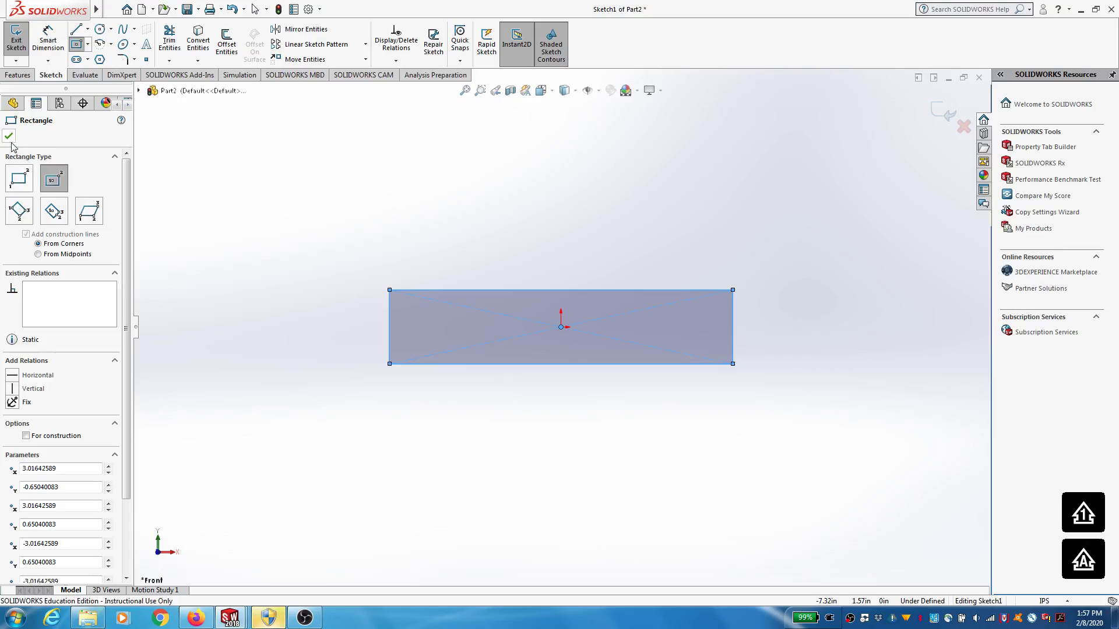
{"action": "left_click", "coordinate": [88, 44]}
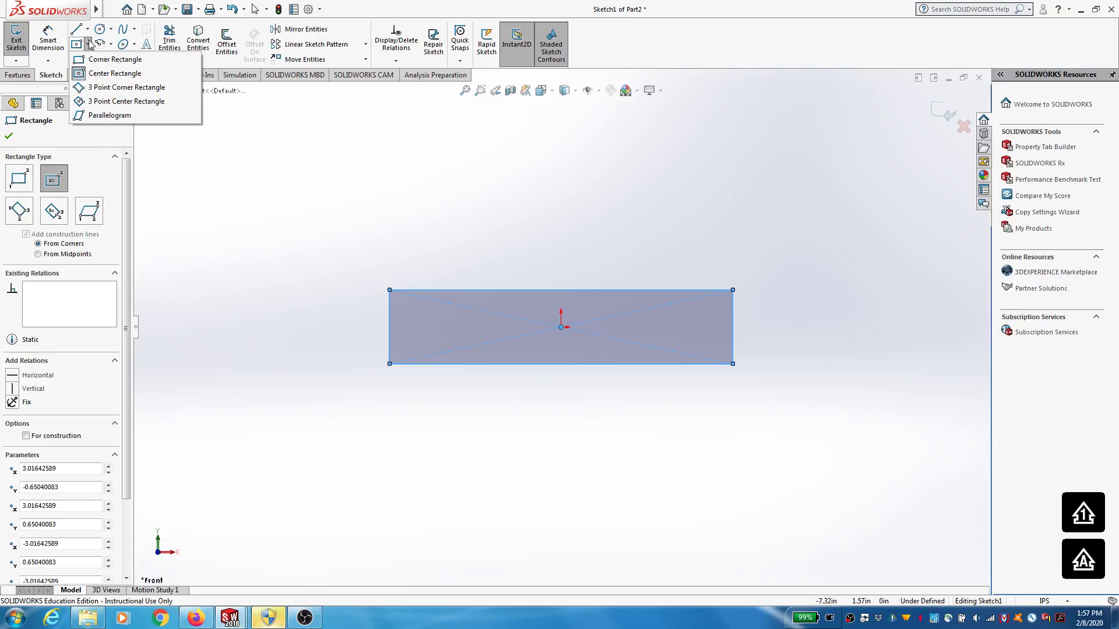
{"action": "left_click", "coordinate": [89, 44]}
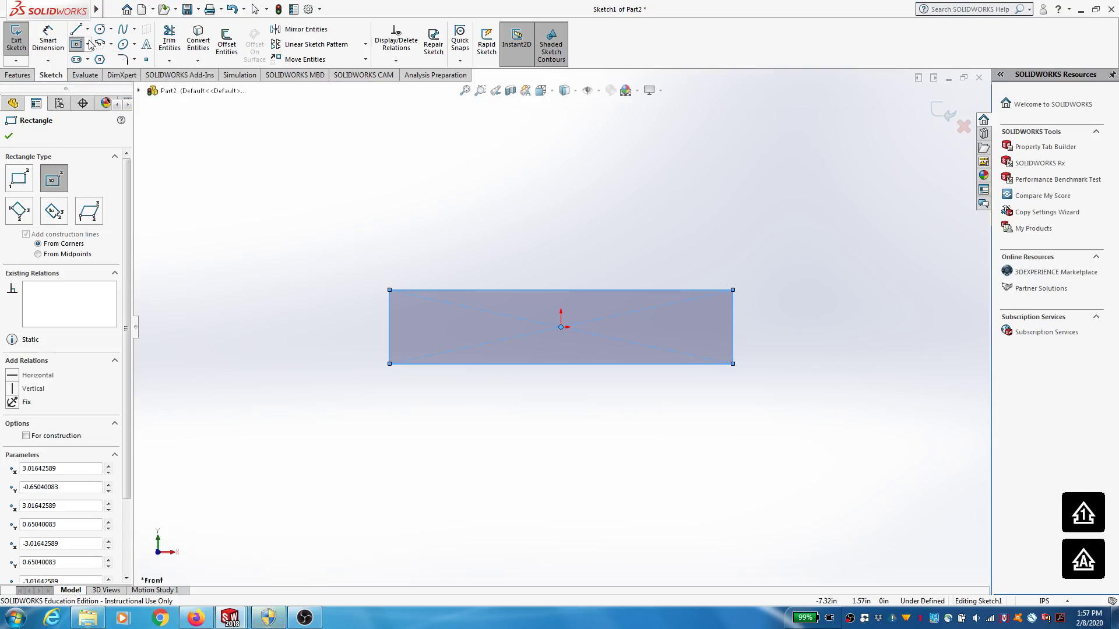
Dimension the rectangle's upper edge and set its length to 6.299 in
{"action": "left_click", "coordinate": [58, 42]}
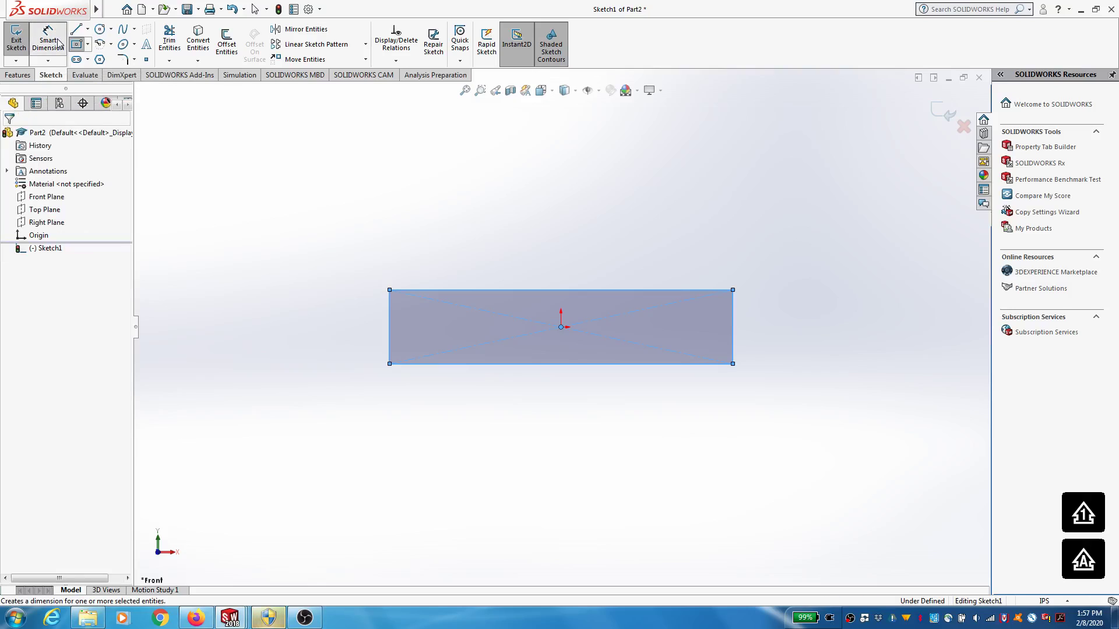
{"action": "left_click", "coordinate": [537, 290]}
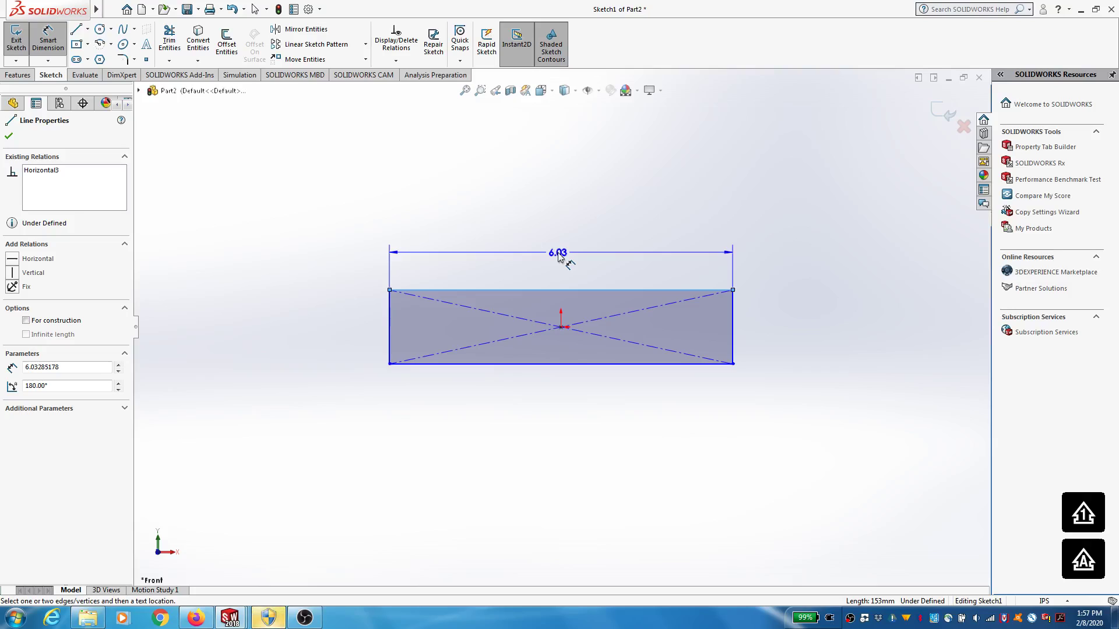
{"action": "left_click", "coordinate": [558, 257]}
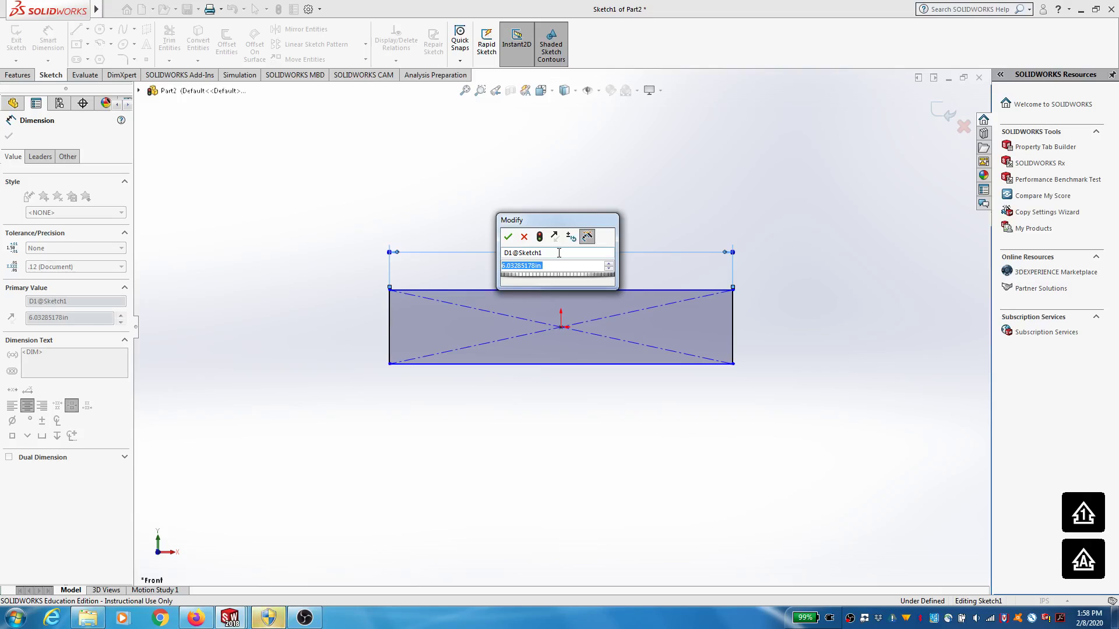
{"action": "type", "text": "6.299"}
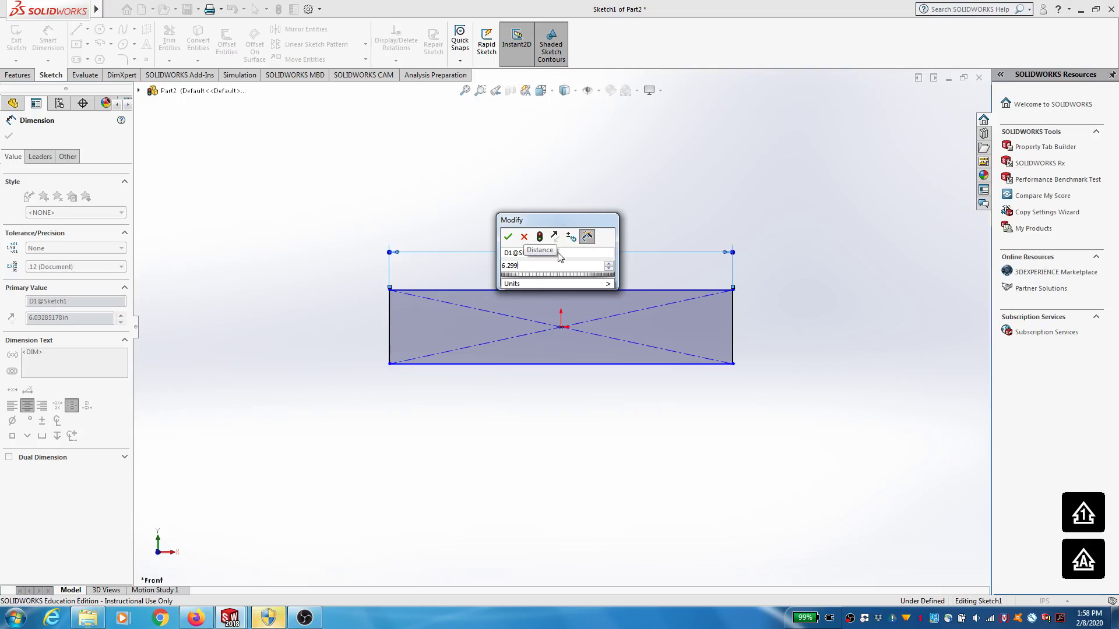
{"action": "key", "text": "Return"}
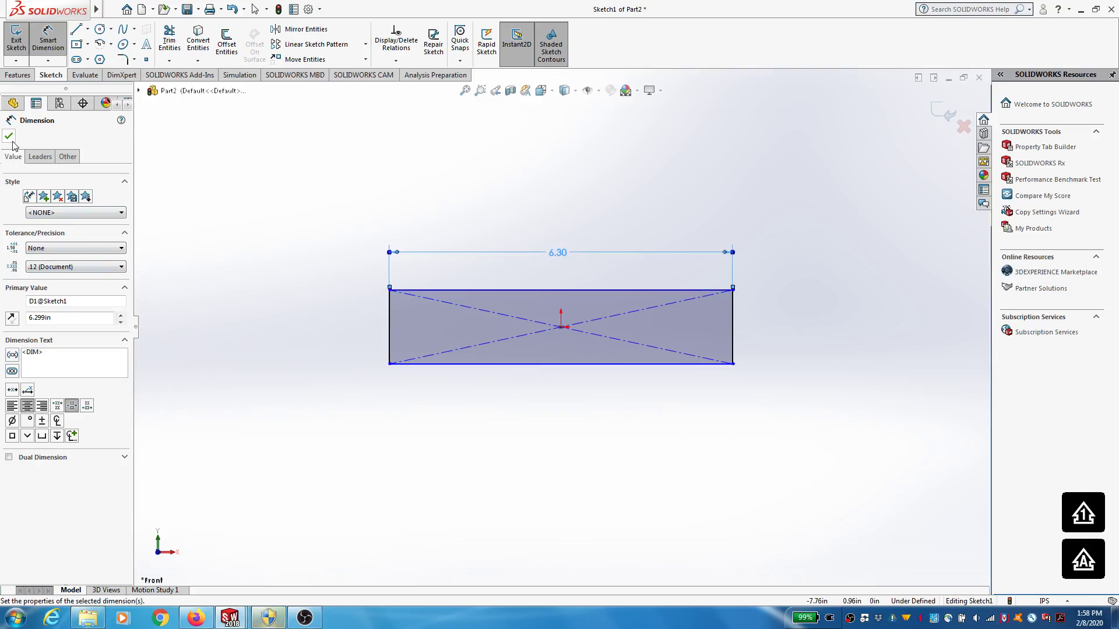
Dimension the rectangle's short side at 0.625 in and exit the sketch
{"action": "left_click", "coordinate": [733, 326]}
{"action": "left_click", "coordinate": [759, 329]}
{"action": "type", "text": ".625"}
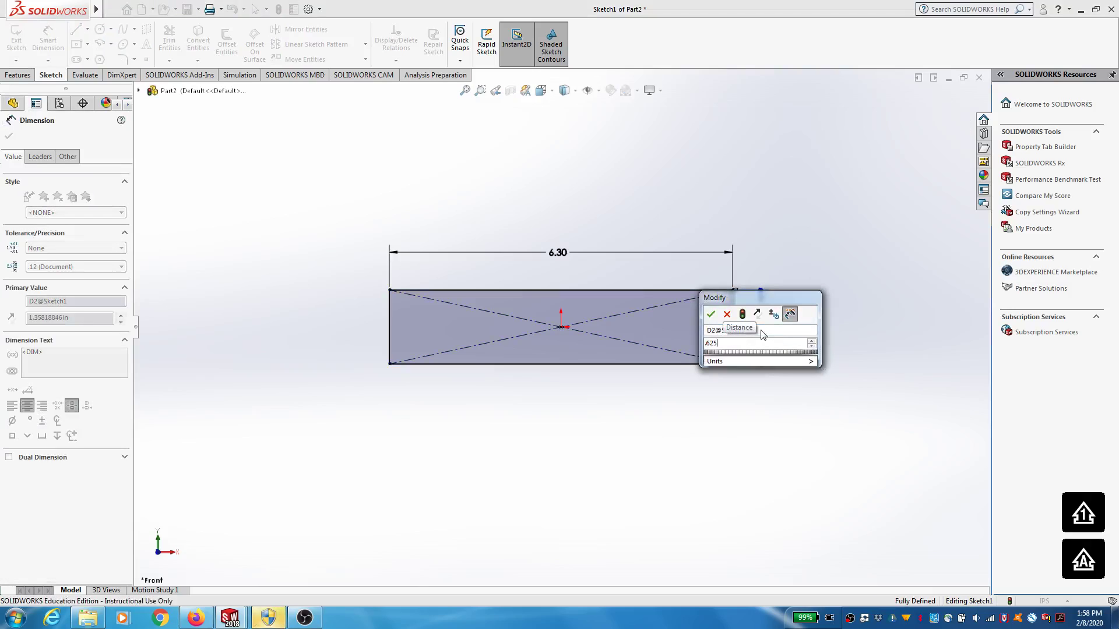
{"action": "key", "text": "Return"}
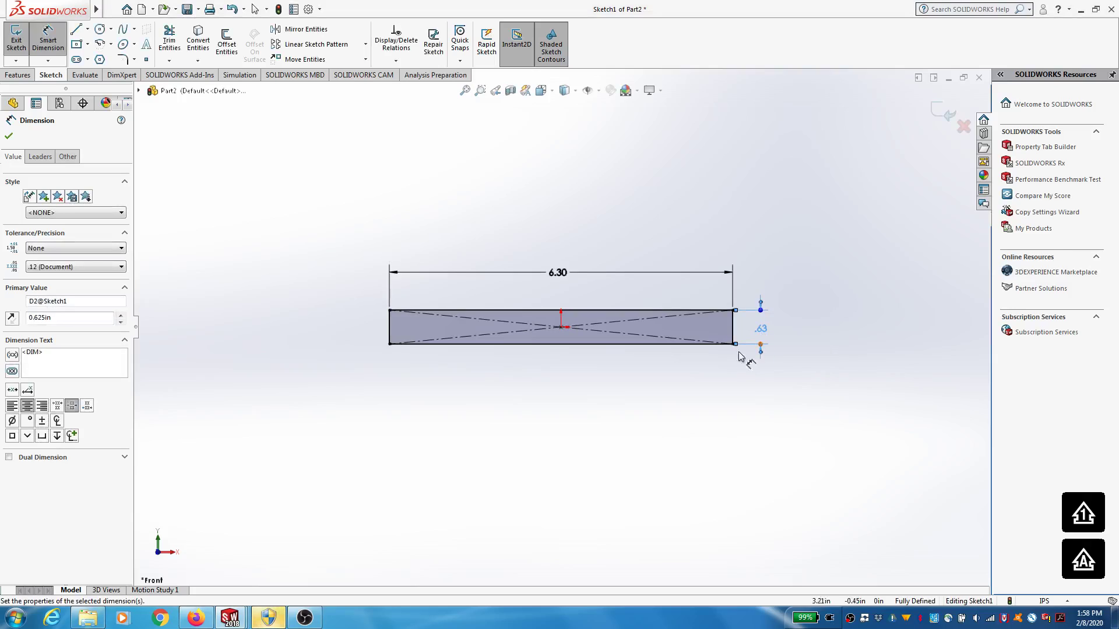
{"action": "left_click", "coordinate": [8, 138]}
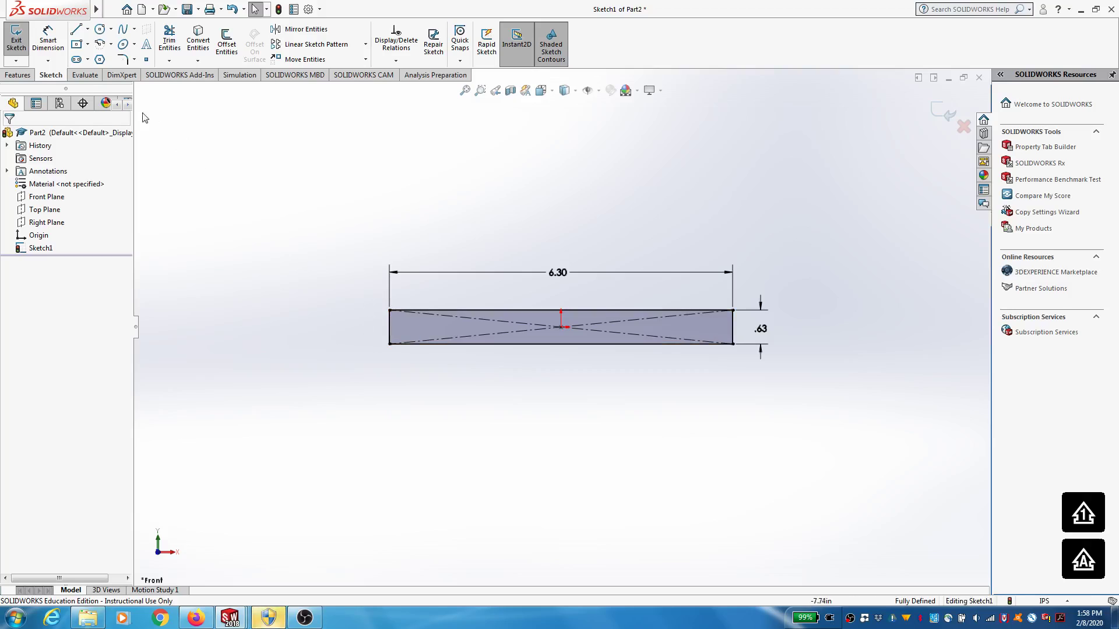
{"action": "left_click", "coordinate": [19, 52]}
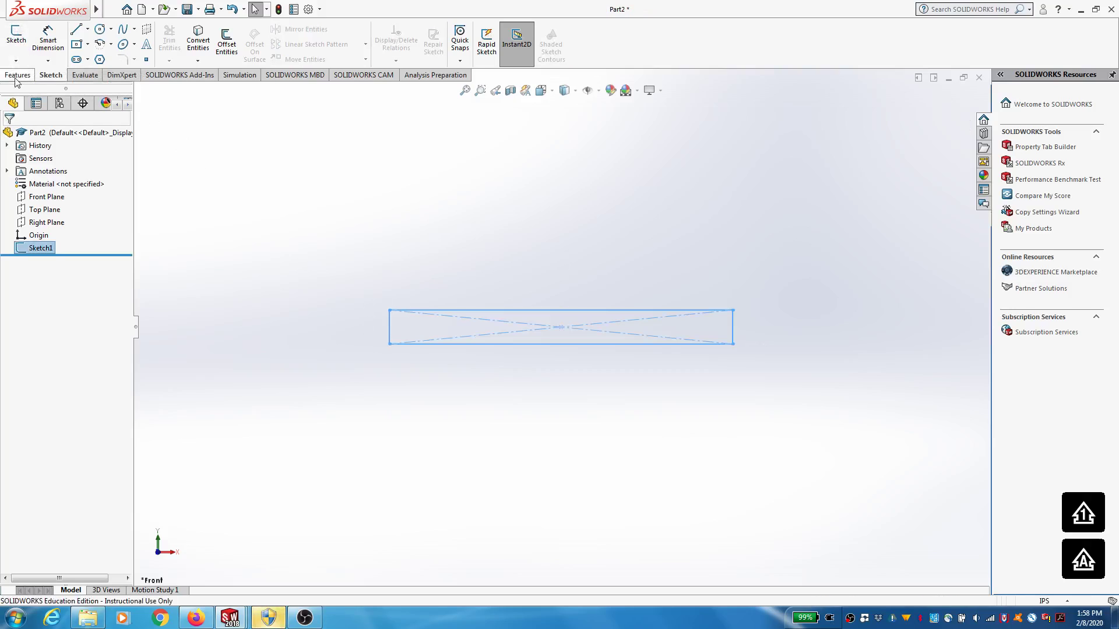
Extrude the rectangle sketch as a blind boss 0.25 in deep in the reversed direction, behind the sketch plane
{"action": "left_click", "coordinate": [17, 76]}
{"action": "left_click", "coordinate": [23, 51]}
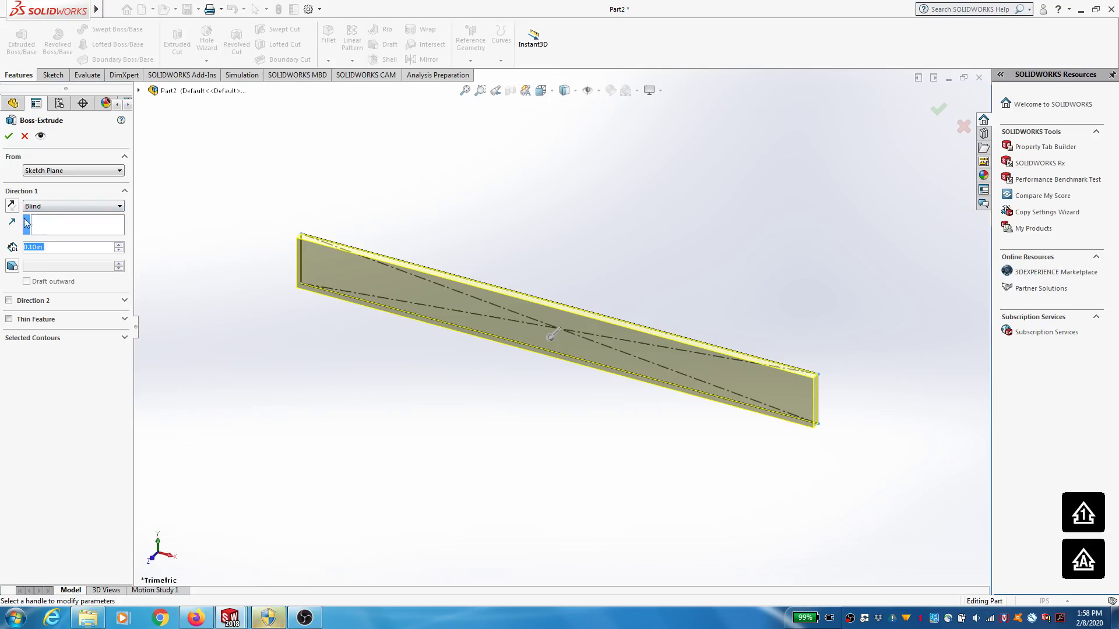
{"action": "left_click", "coordinate": [10, 207]}
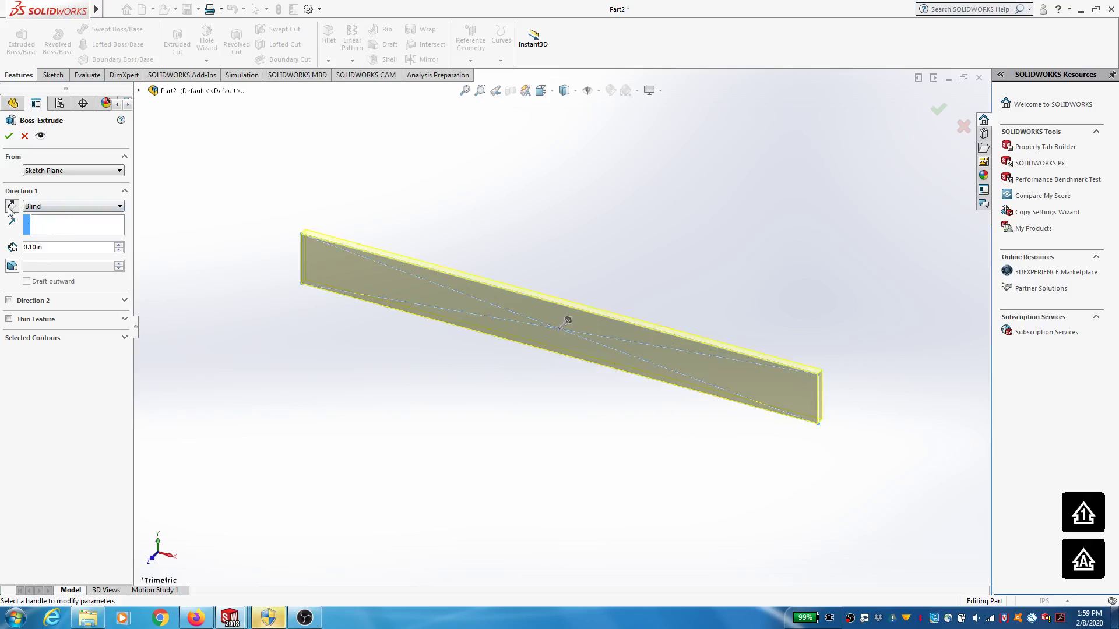
{"action": "left_click", "coordinate": [11, 207]}
{"action": "left_click", "coordinate": [10, 207]}
{"action": "left_click", "coordinate": [89, 247]}
{"action": "left_click", "coordinate": [89, 247]}
{"action": "double_click", "coordinate": [89, 247]}
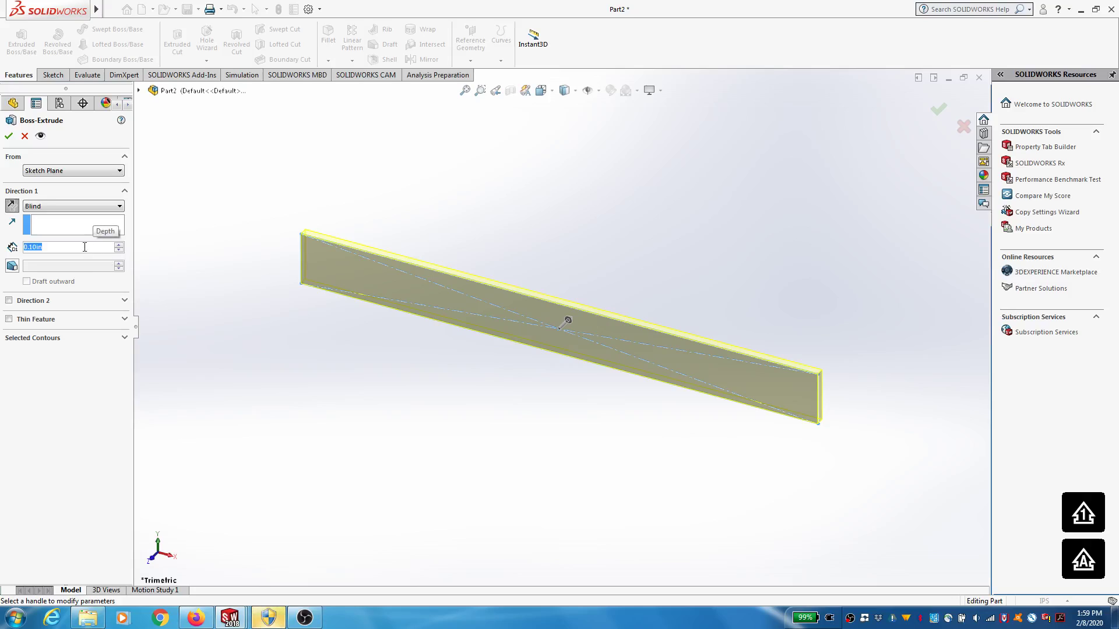
{"action": "type", "text": "0.25"}
{"action": "key", "text": "Return"}
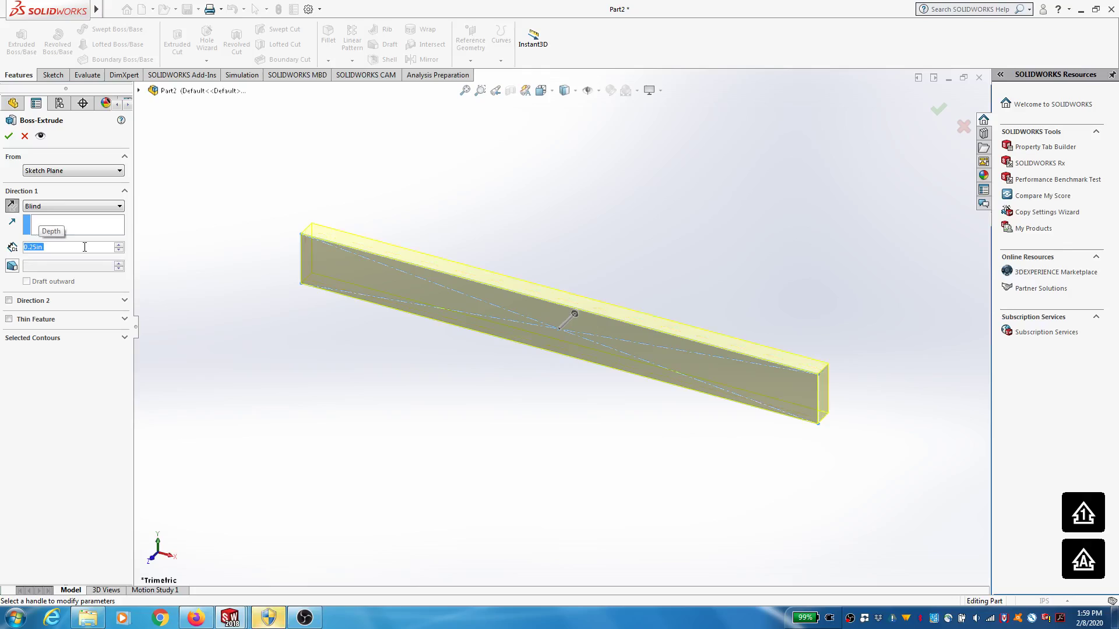
{"action": "left_click", "coordinate": [9, 136]}
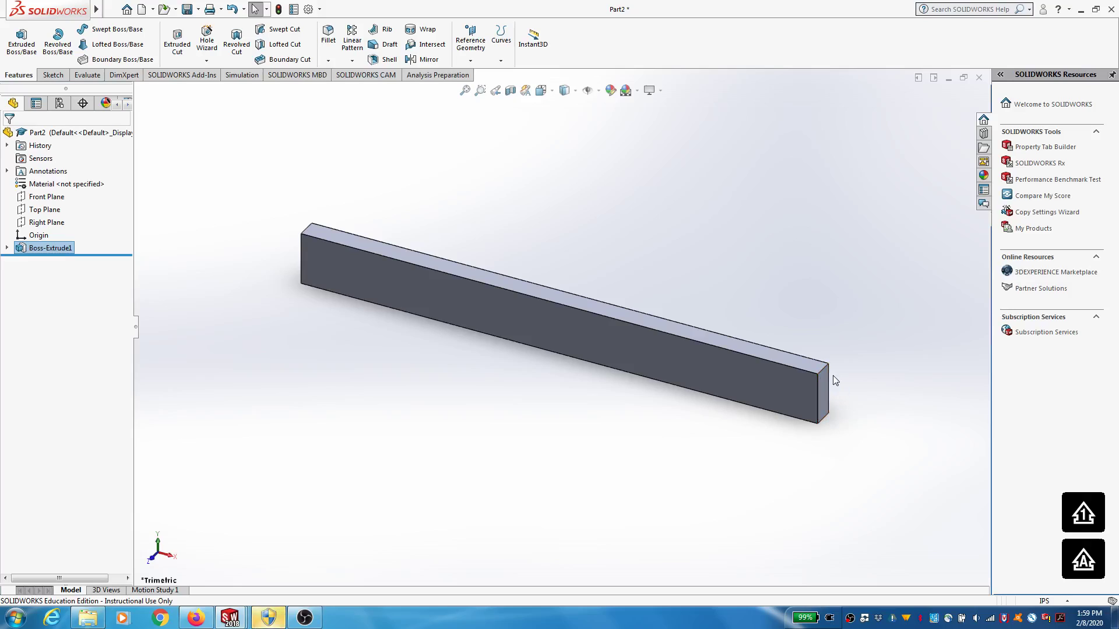
{"action": "mouse_move", "coordinate": [886, 417]}
{"action": "middle_mouse_down"}
{"action": "mouse_move", "coordinate": [862, 414]}
{"action": "mouse_move", "coordinate": [877, 356]}
{"action": "mouse_move", "coordinate": [854, 355]}
{"action": "mouse_move", "coordinate": [868, 412]}
{"action": "middle_mouse_up"}
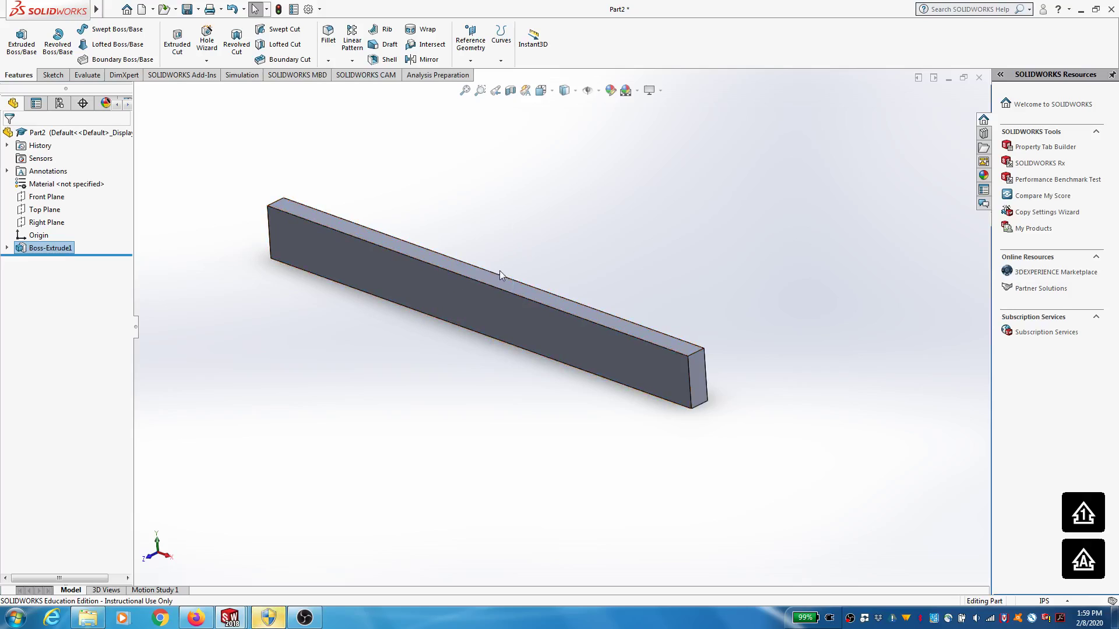
{"action": "scroll", "coordinate": [530, 240], "scroll_direction": "up", "scroll_amount": 2}
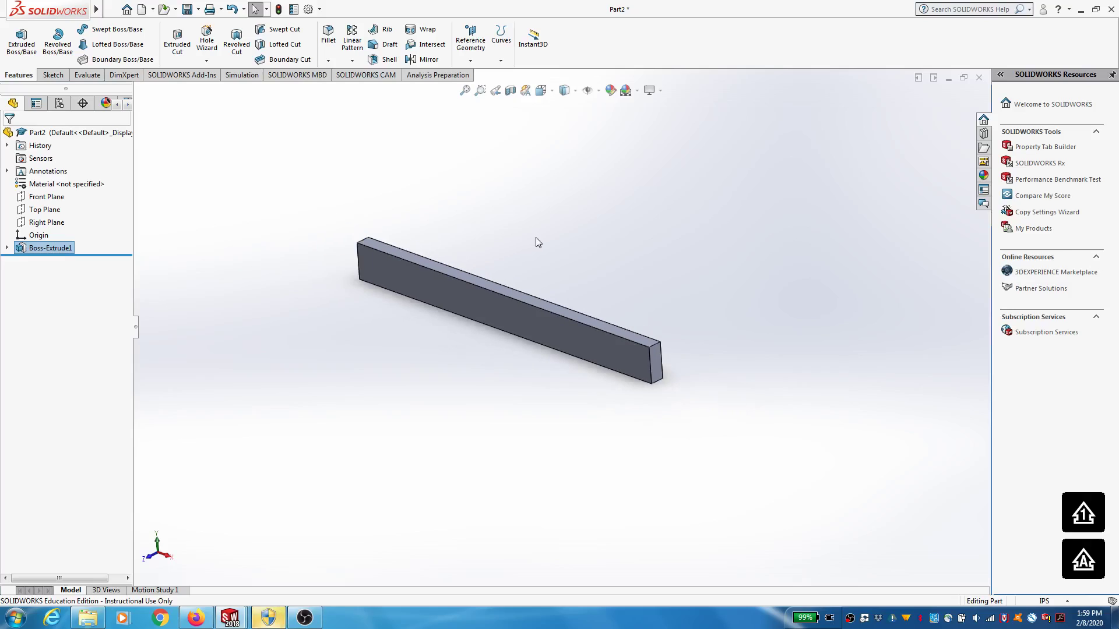
Inspect the extruded bar from different angles and orient it to the Right view, facing its end
{"action": "scroll", "coordinate": [548, 250], "scroll_direction": "down", "scroll_amount": 2}
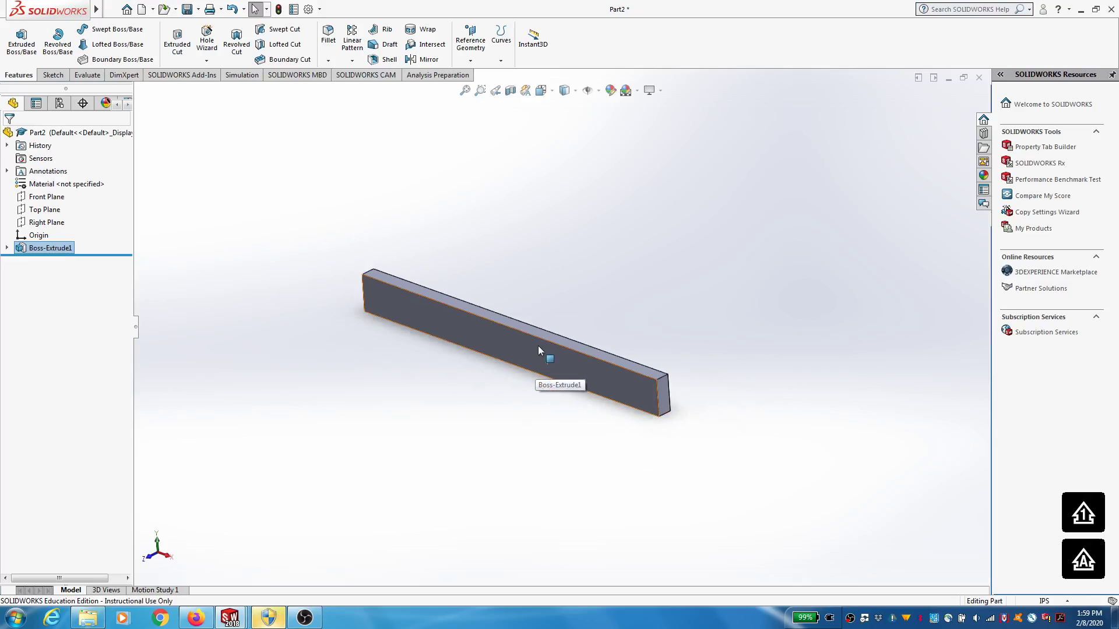
{"action": "key", "text": "ctrl+Up"}
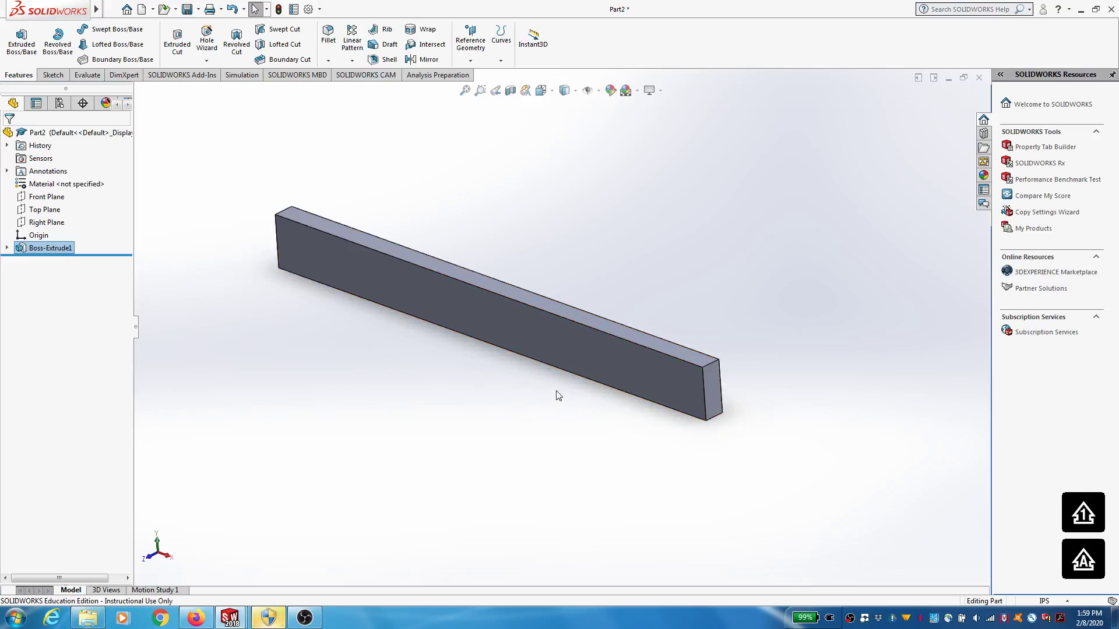
{"action": "left_click", "coordinate": [501, 234]}
{"action": "mouse_move", "coordinate": [499, 240]}
{"action": "middle_mouse_down"}
{"action": "mouse_move", "coordinate": [486, 223]}
{"action": "mouse_move", "coordinate": [482, 242]}
{"action": "mouse_move", "coordinate": [515, 220]}
{"action": "mouse_move", "coordinate": [505, 228]}
{"action": "mouse_move", "coordinate": [569, 232]}
{"action": "mouse_move", "coordinate": [506, 235]}
{"action": "middle_mouse_up"}
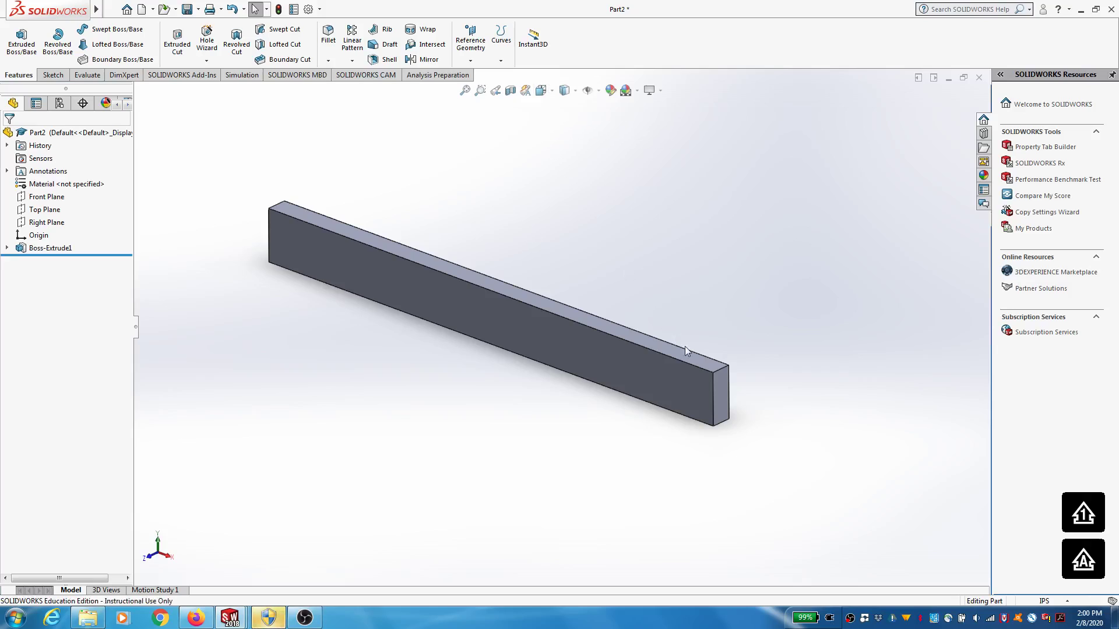
{"action": "left_click", "coordinate": [541, 90]}
{"action": "left_click", "coordinate": [516, 415]}
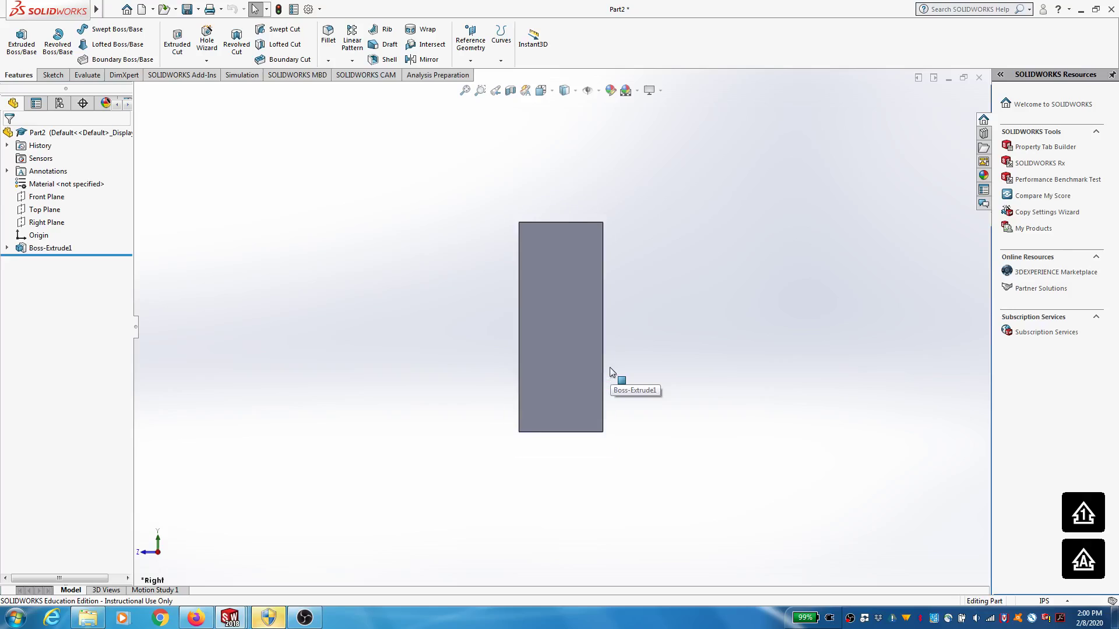
{"action": "middle_click_drag", "start_coordinate": [422, 361], "coordinate": [437, 337]}
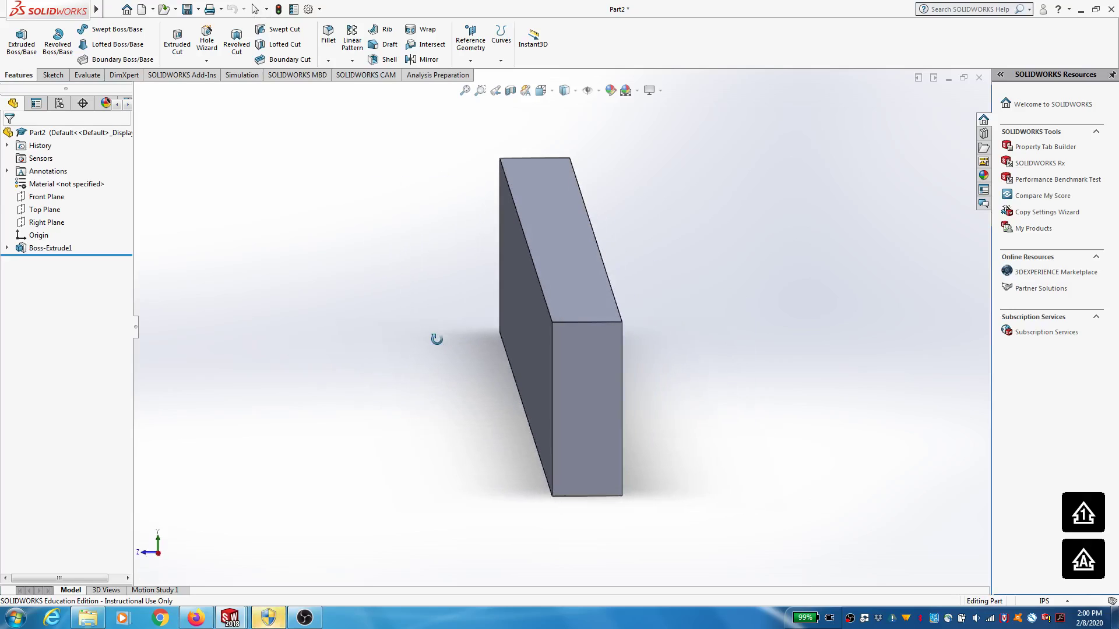
{"action": "left_click", "coordinate": [547, 93]}
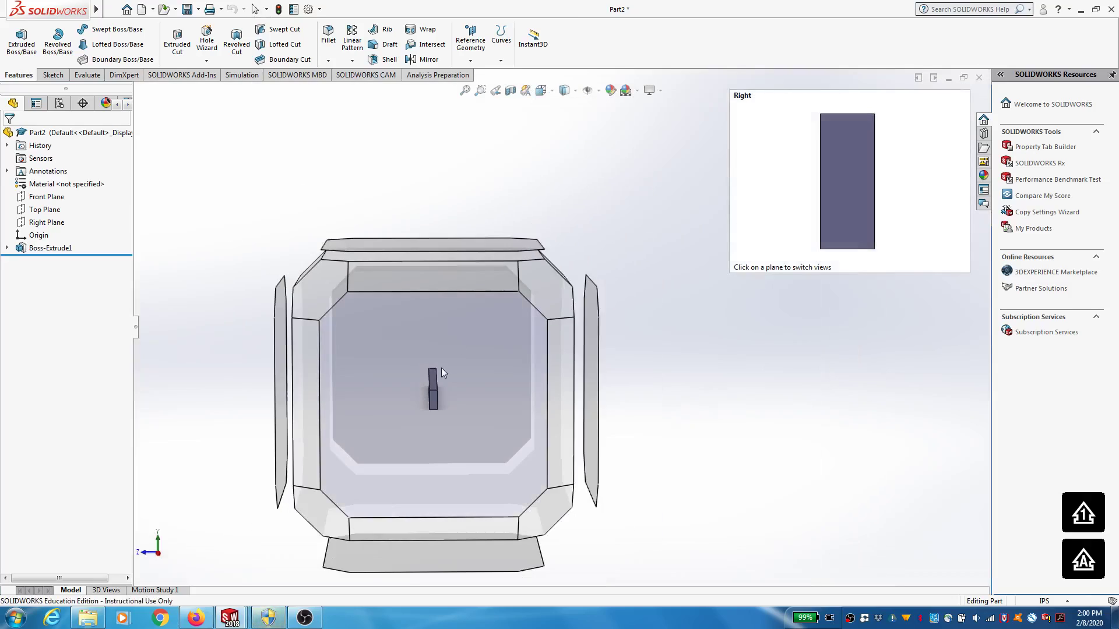
{"action": "left_click", "coordinate": [441, 368]}
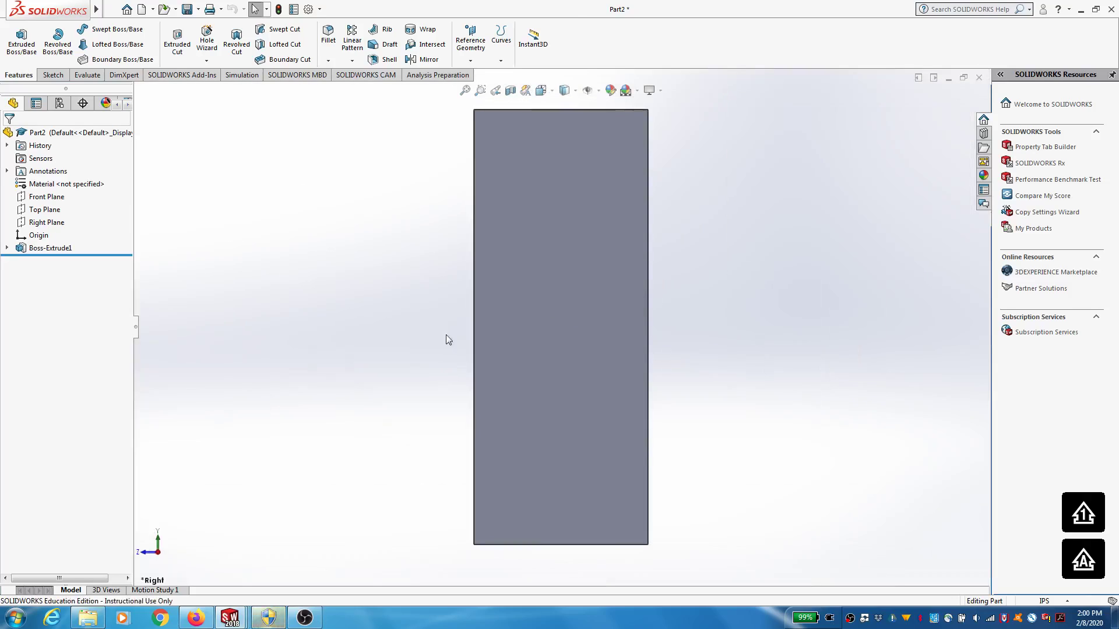
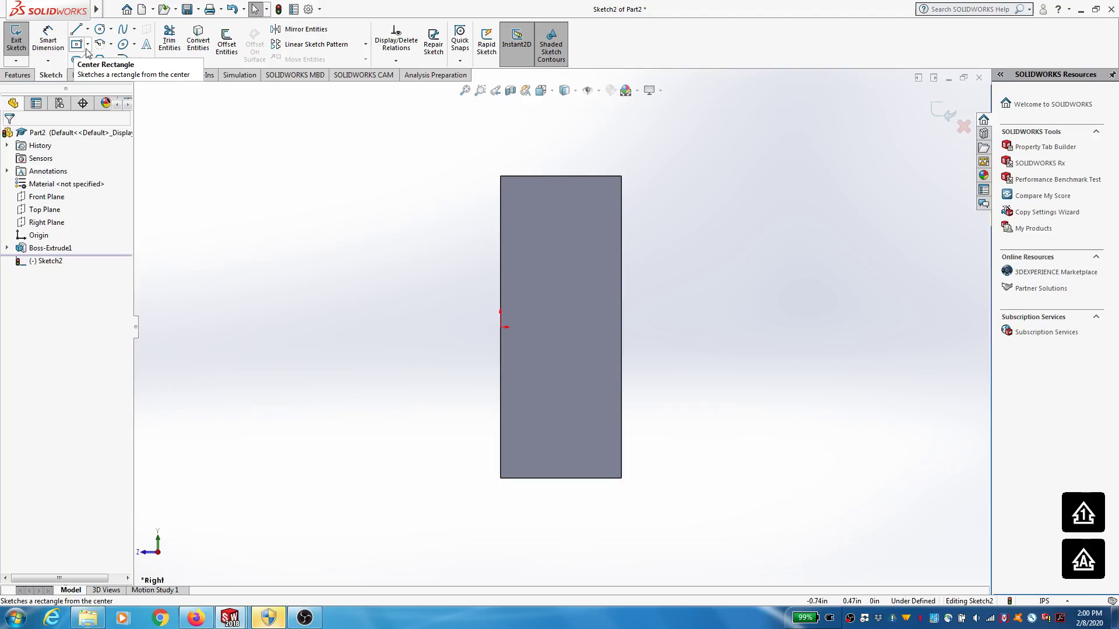
Sketch a corner rectangle about 0.11 in wide and 0.63 in high beyond the bar's end face, sharing its full back edge
{"action": "left_click", "coordinate": [87, 45]}
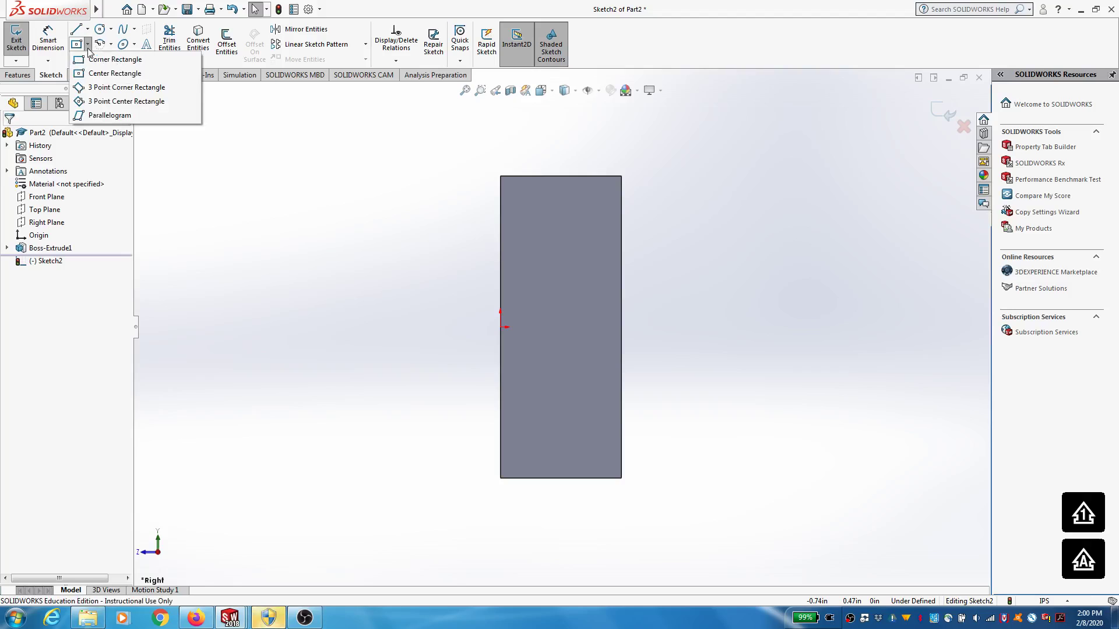
{"action": "left_click", "coordinate": [111, 59]}
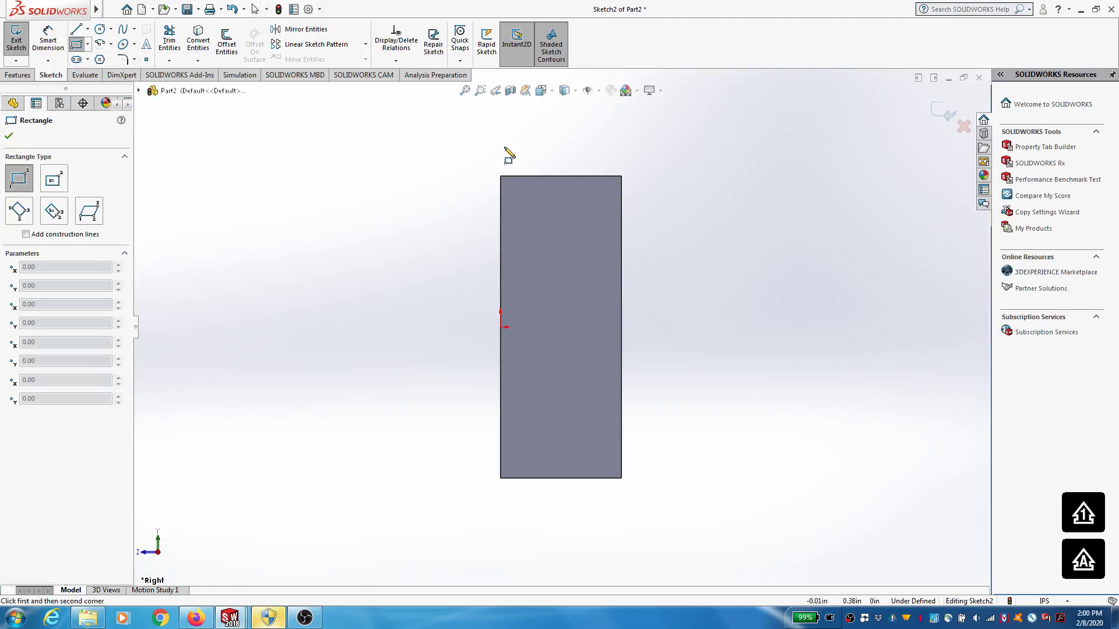
{"action": "left_click", "coordinate": [622, 176]}
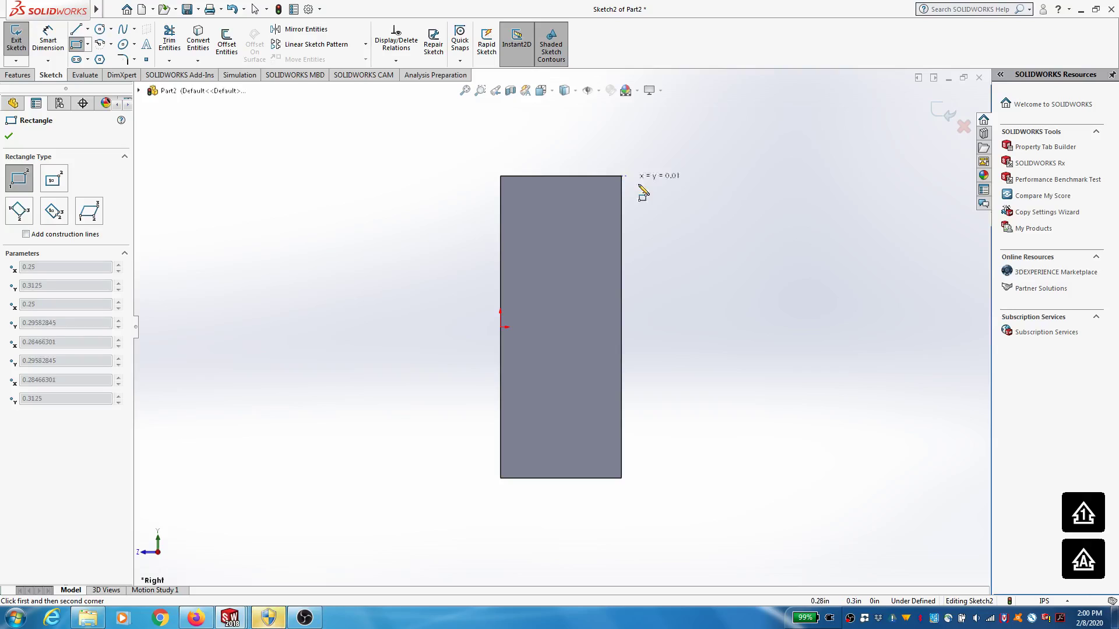
{"action": "left_click", "coordinate": [676, 478]}
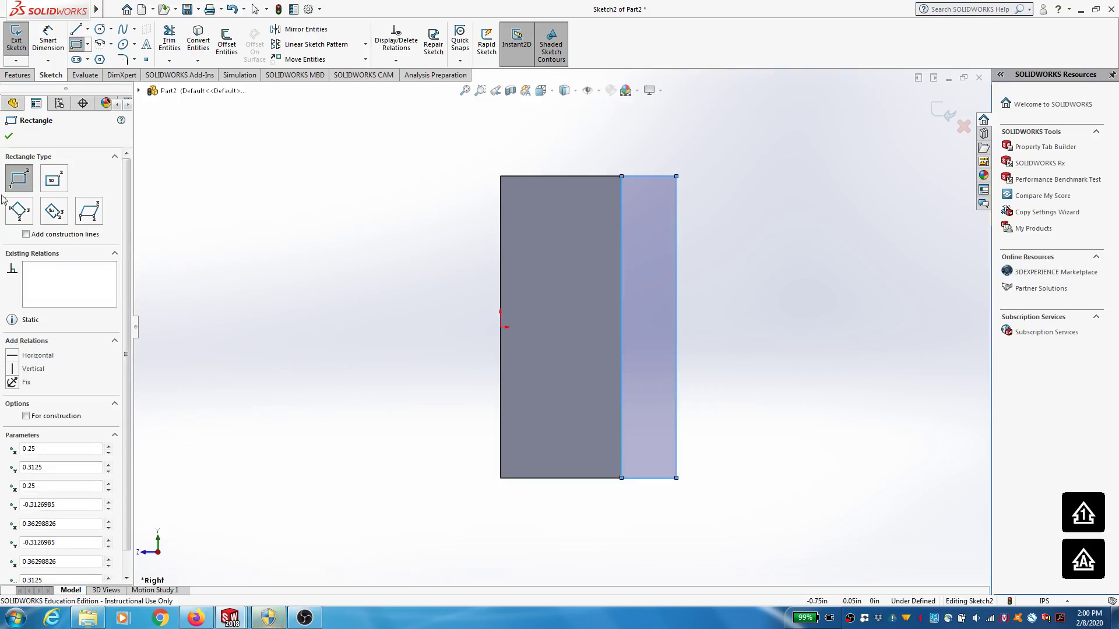
{"action": "left_click", "coordinate": [9, 136]}
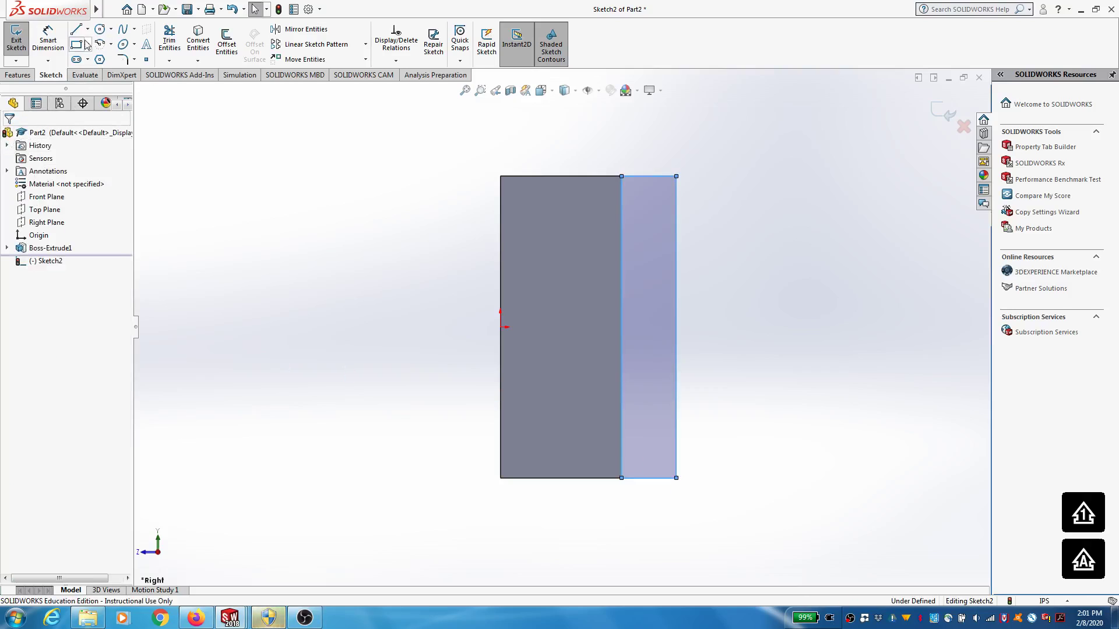
Dimension the rectangle's outer vertical side at 0.625 in
{"action": "left_click", "coordinate": [51, 45]}
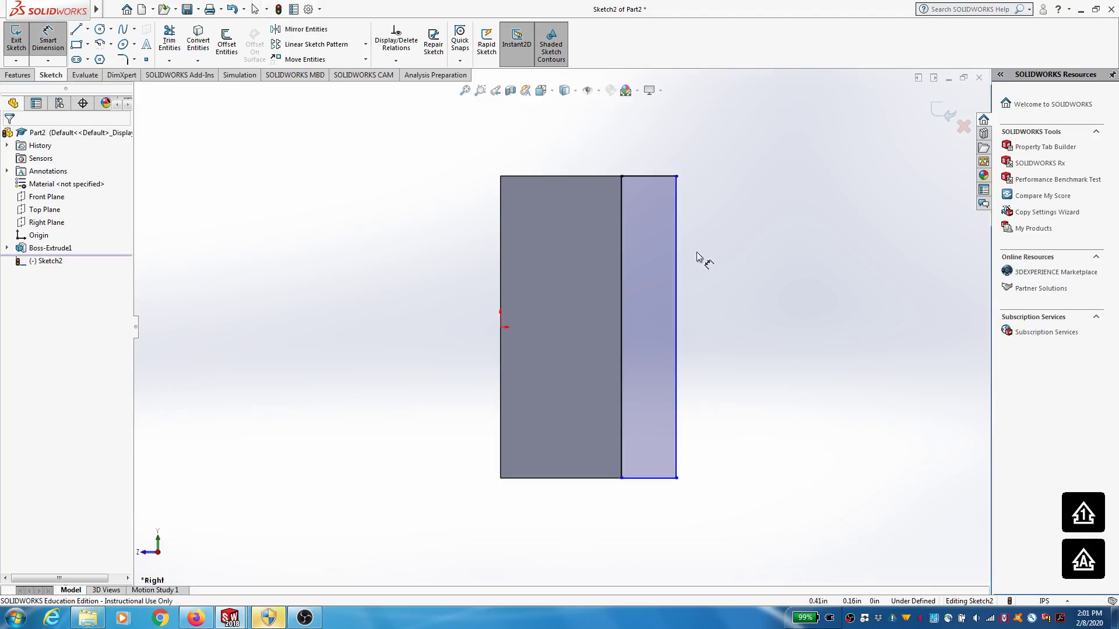
{"action": "left_click", "coordinate": [677, 272]}
{"action": "left_click", "coordinate": [713, 294]}
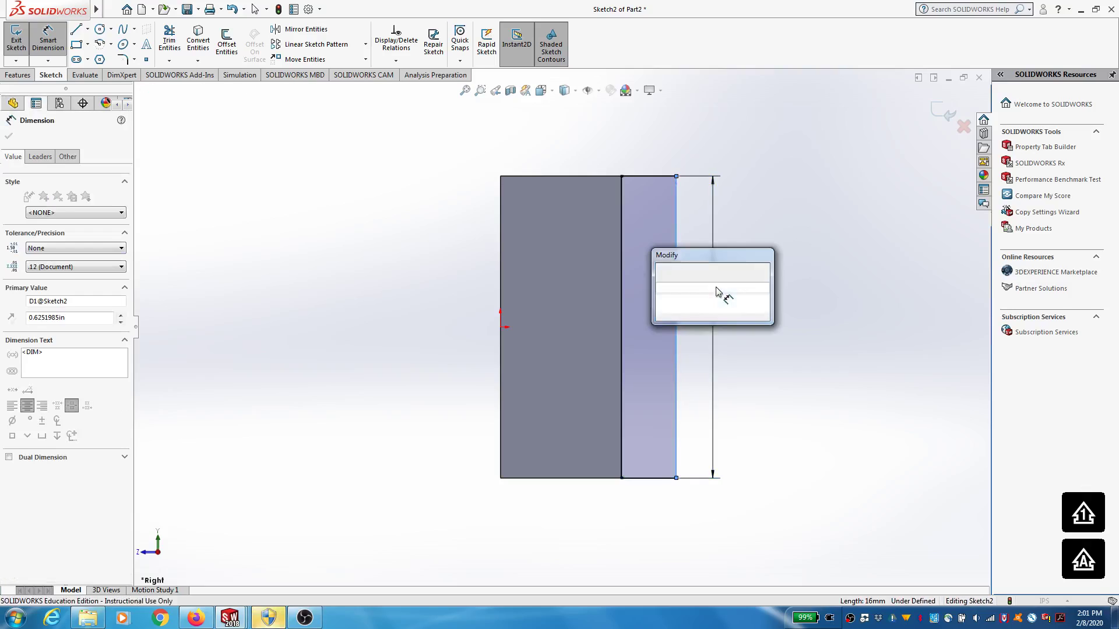
{"action": "type", "text": ".625"}
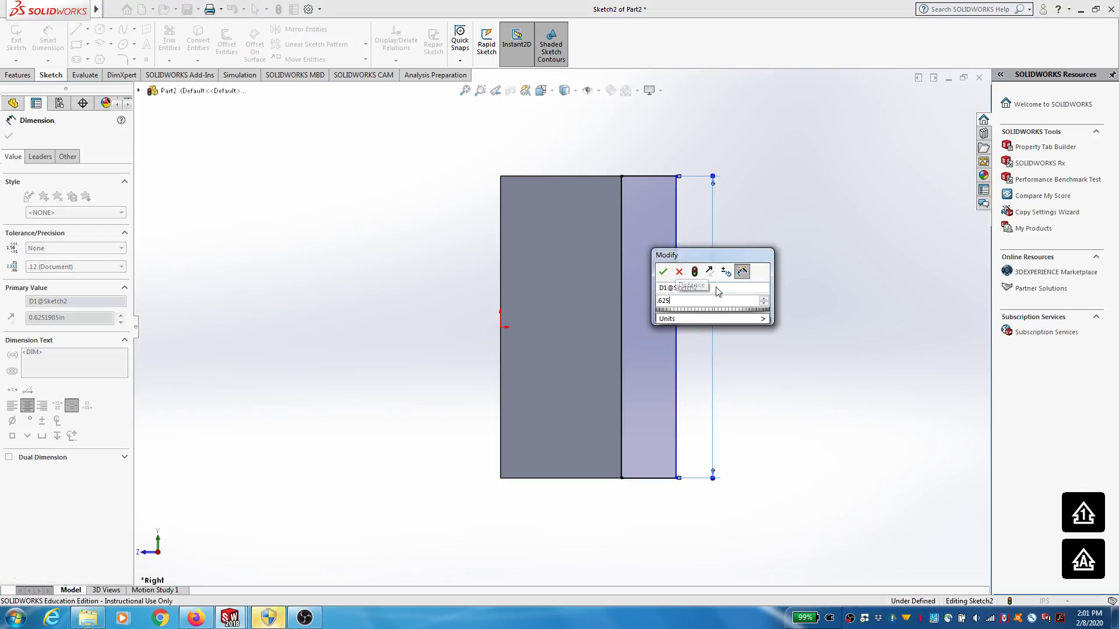
{"action": "key", "text": "Return"}
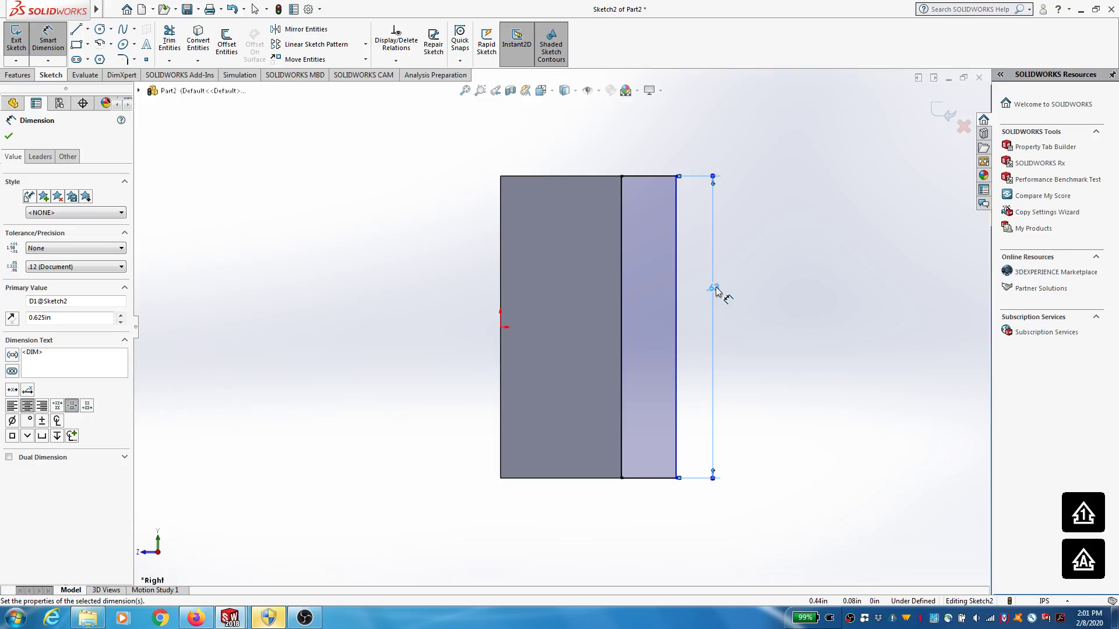
Dimension the rectangle's upper edge and set its width to 0.171 in
{"action": "left_click", "coordinate": [658, 177]}
{"action": "left_click", "coordinate": [643, 154]}
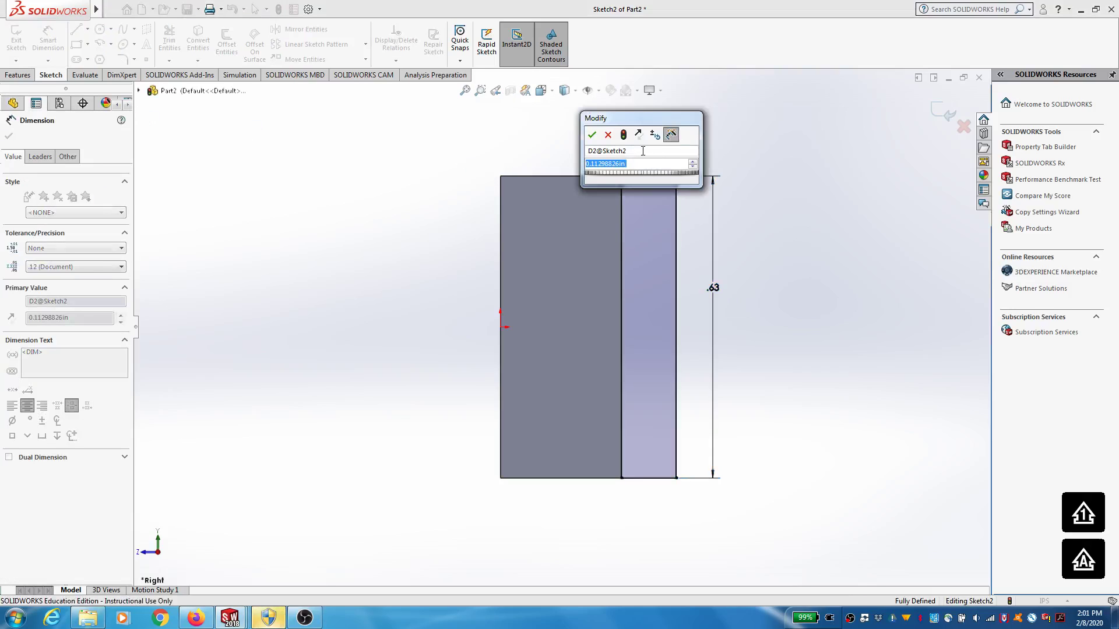
{"action": "type", "text": ".171"}
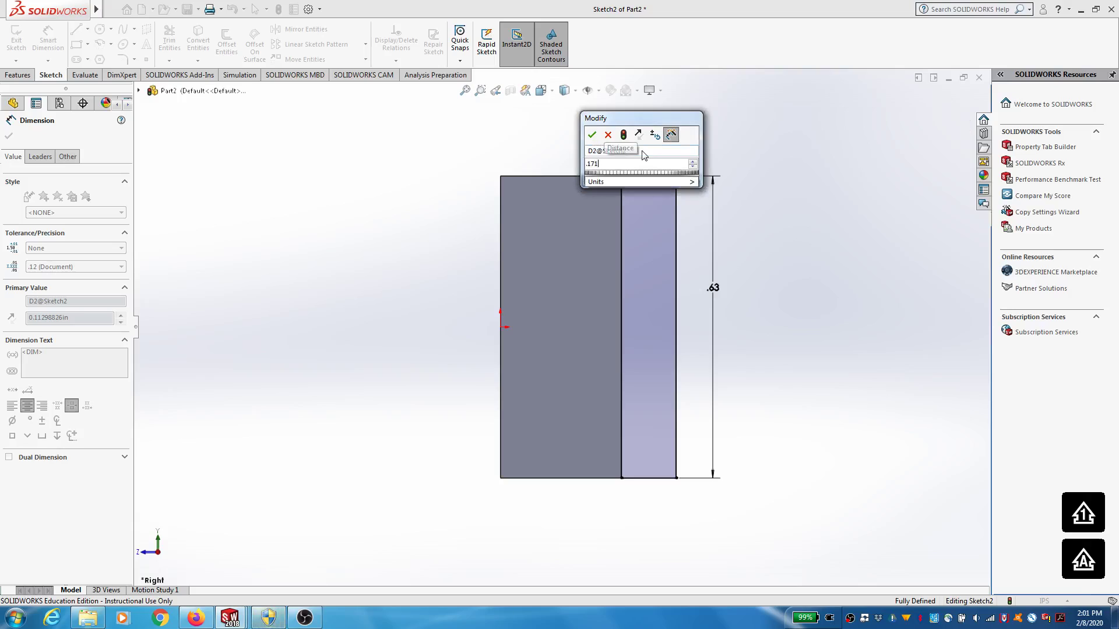
{"action": "key", "text": "Return"}
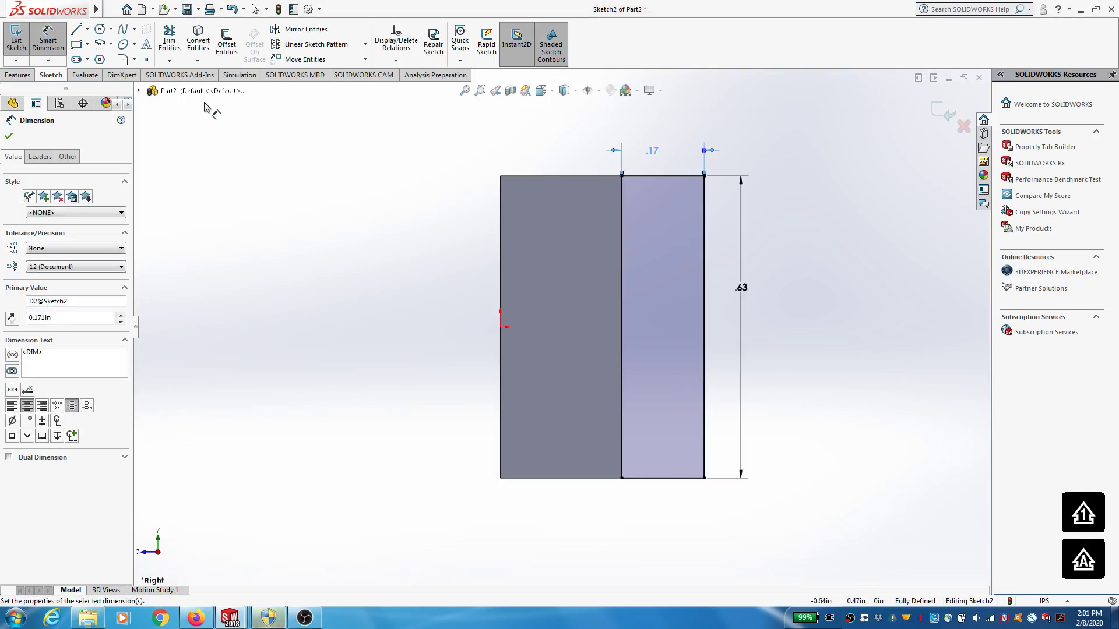
{"action": "left_click", "coordinate": [8, 137]}
Sketch a circle of about 0.26 in radius centred on the midpoint of the rectangle's outer vertical side
{"action": "left_click", "coordinate": [99, 28]}
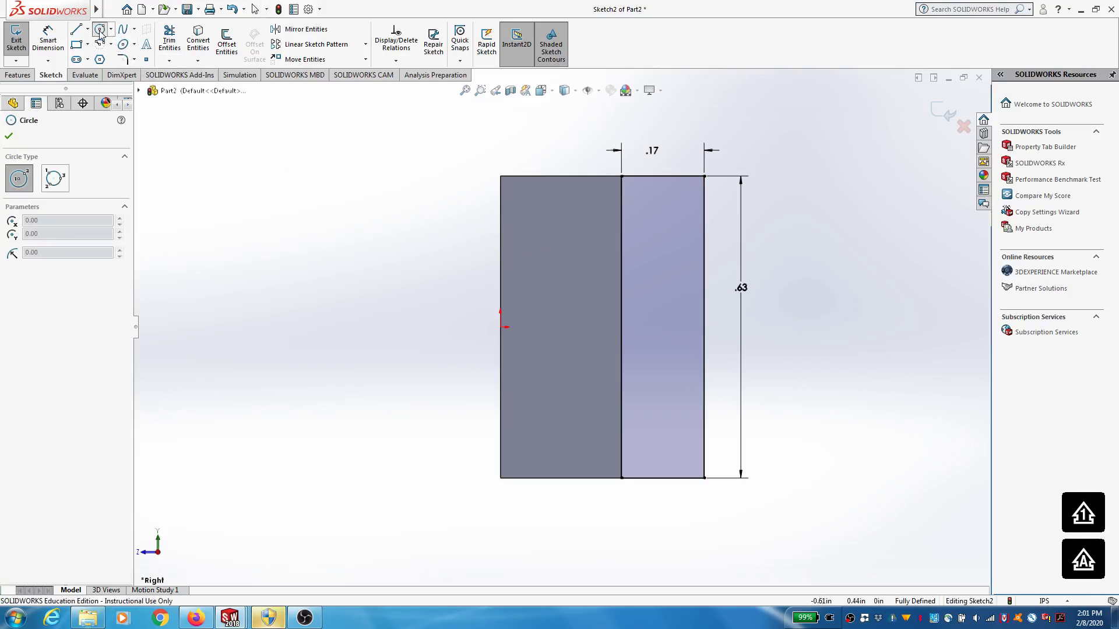
{"action": "left_click", "coordinate": [703, 327]}
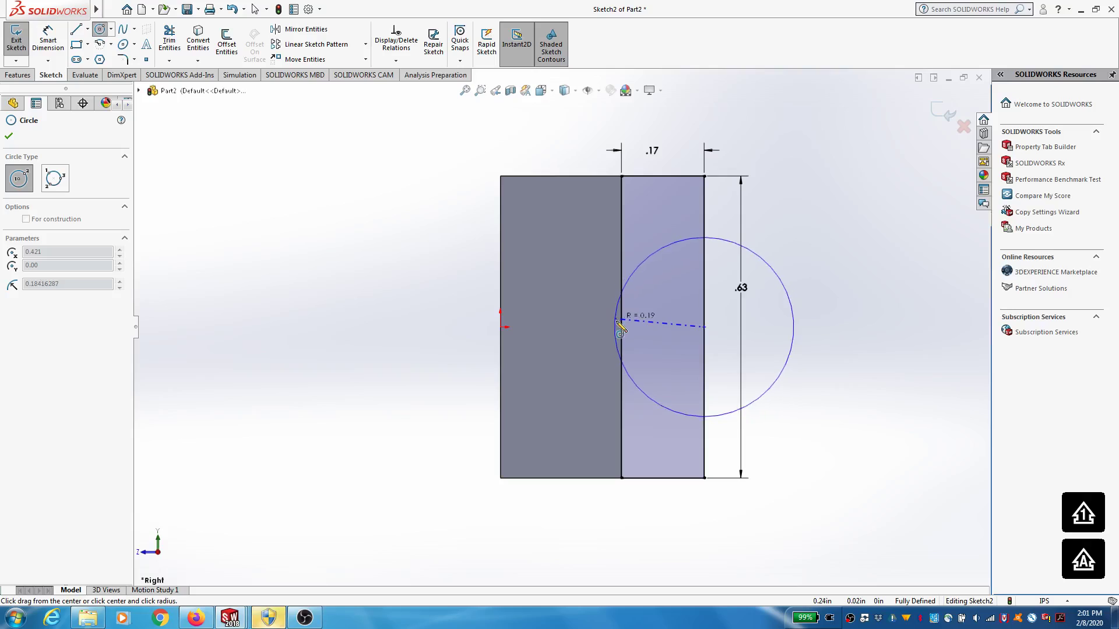
{"action": "left_click", "coordinate": [578, 328]}
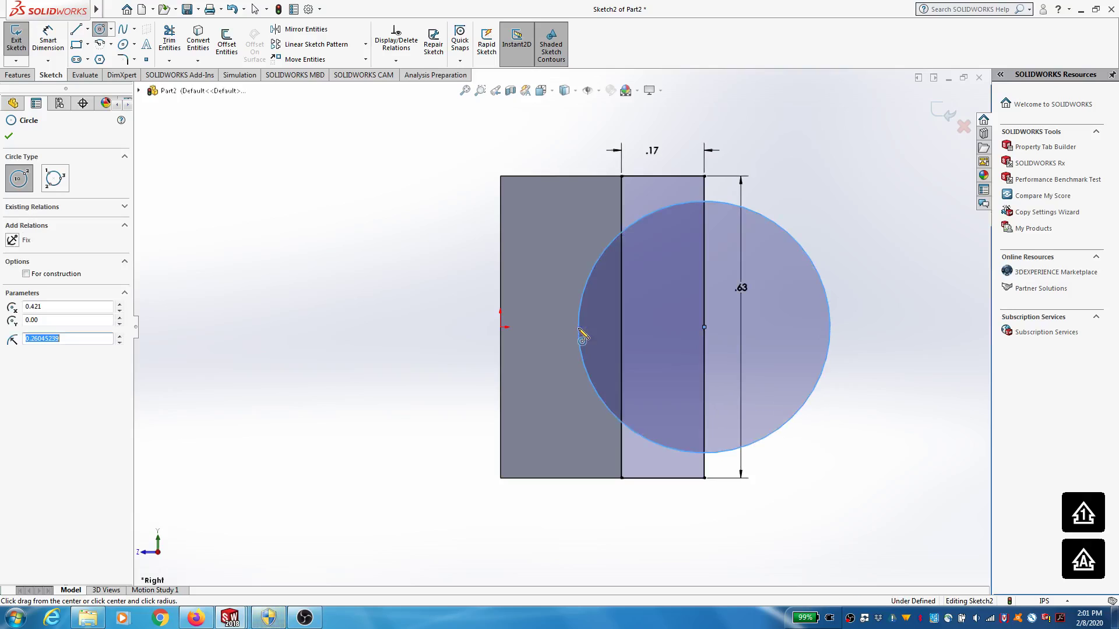
{"action": "left_click", "coordinate": [8, 138]}
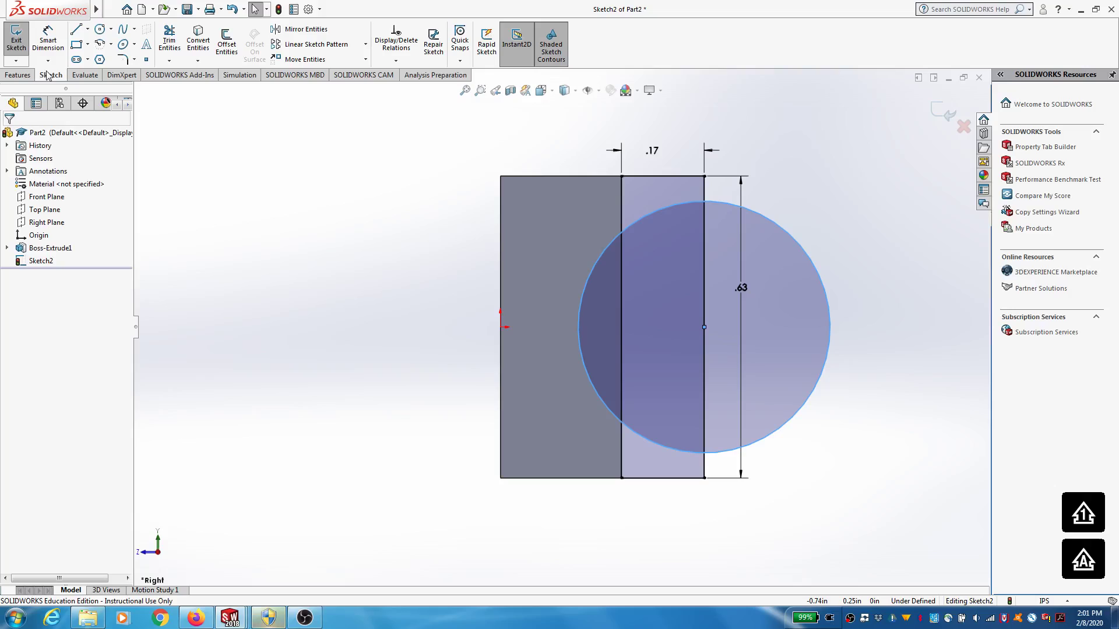
Dimension the circle's diameter at 0.50 in
{"action": "left_click", "coordinate": [48, 40]}
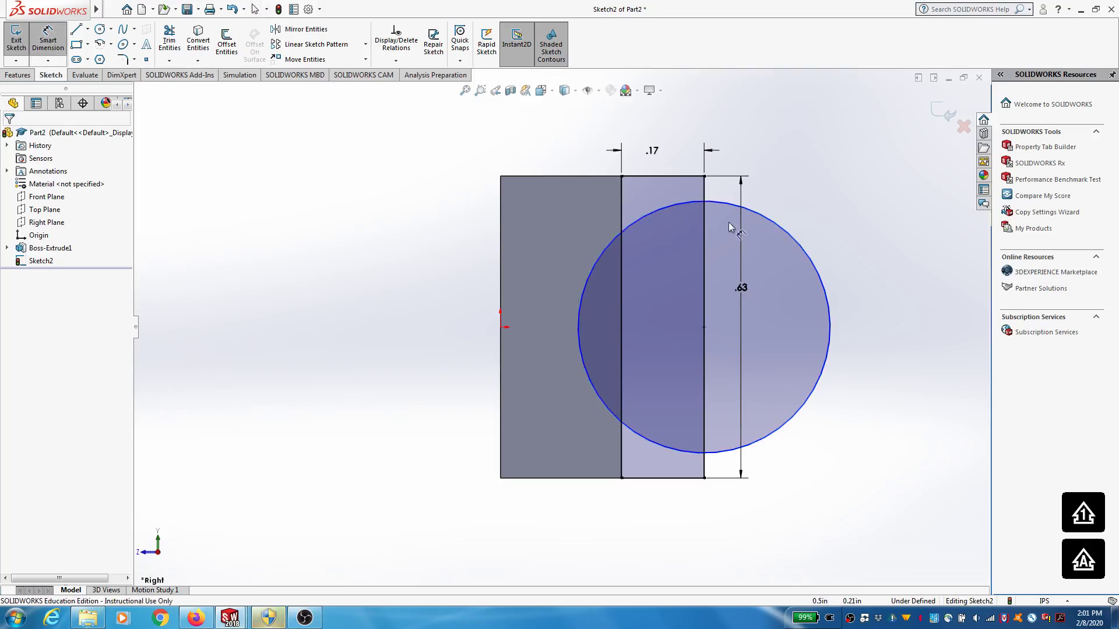
{"action": "left_click", "coordinate": [803, 250]}
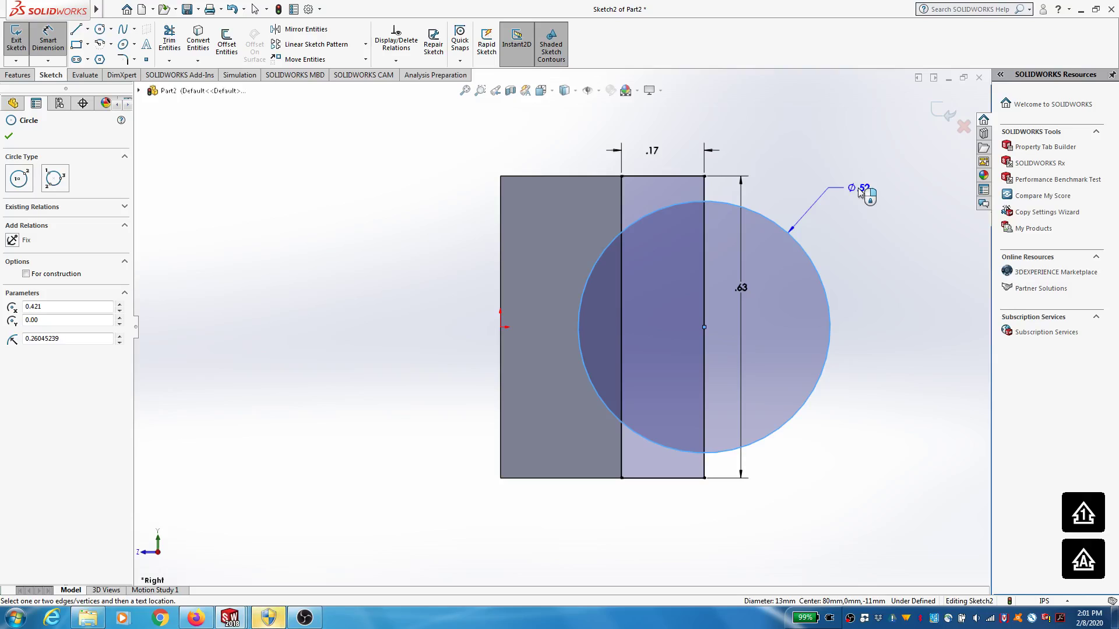
{"action": "left_click", "coordinate": [858, 188]}
{"action": "key", "text": "BackSpace"}
{"action": "type", "text": "."}
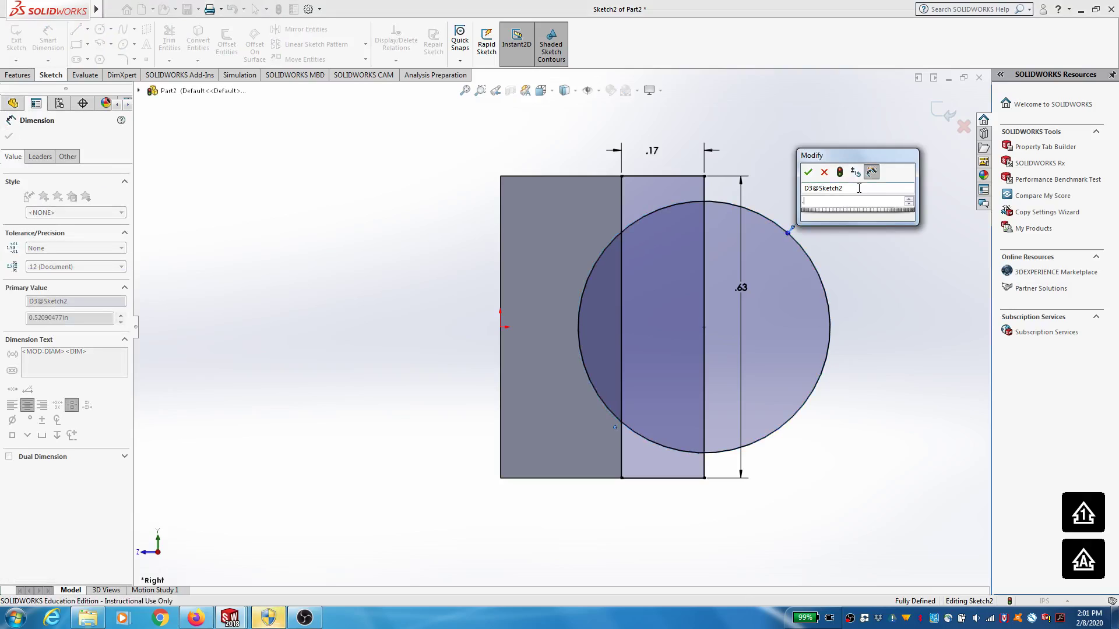
{"action": "type", "text": "50"}
{"action": "key", "text": "Return"}
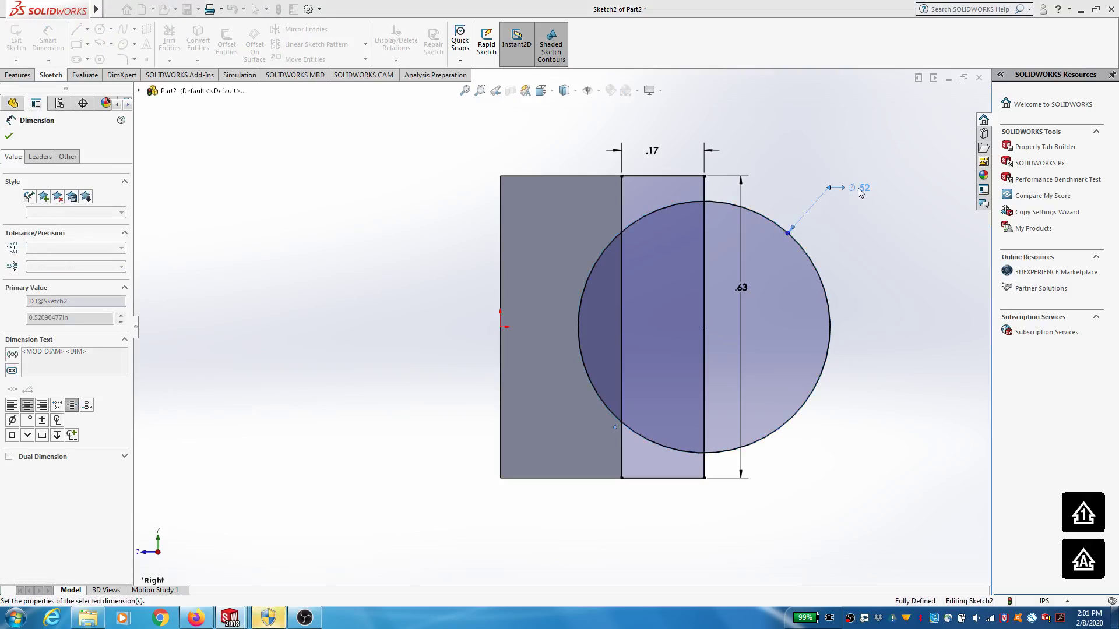
{"action": "left_click", "coordinate": [8, 137]}
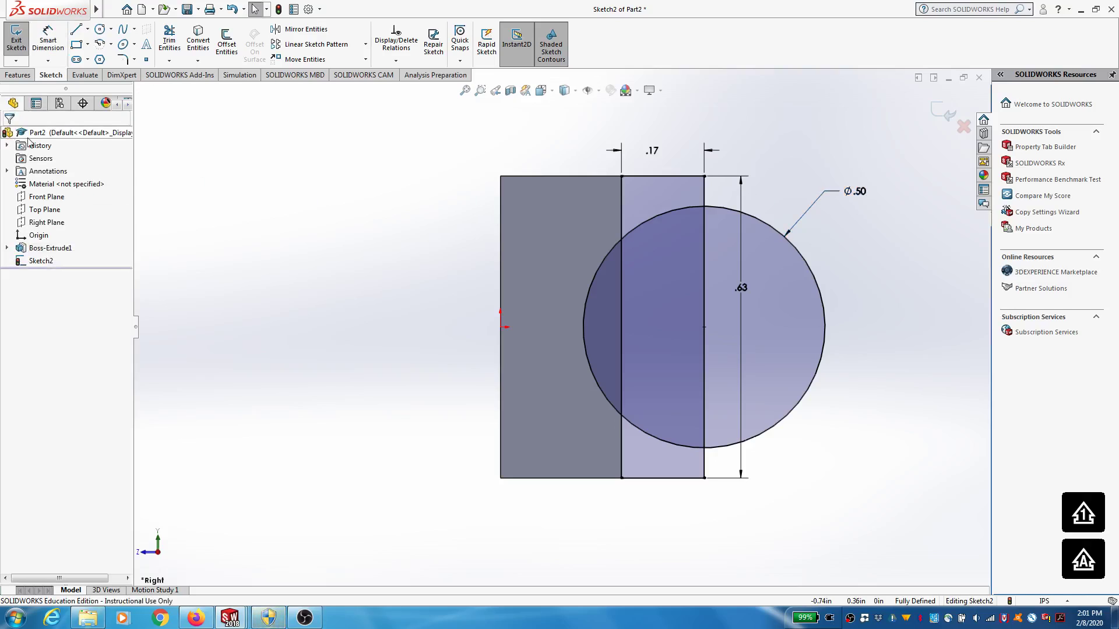
Delete all four lines of the helper rectangle from the sketch, keeping only the circle
{"action": "left_click", "coordinate": [660, 177]}
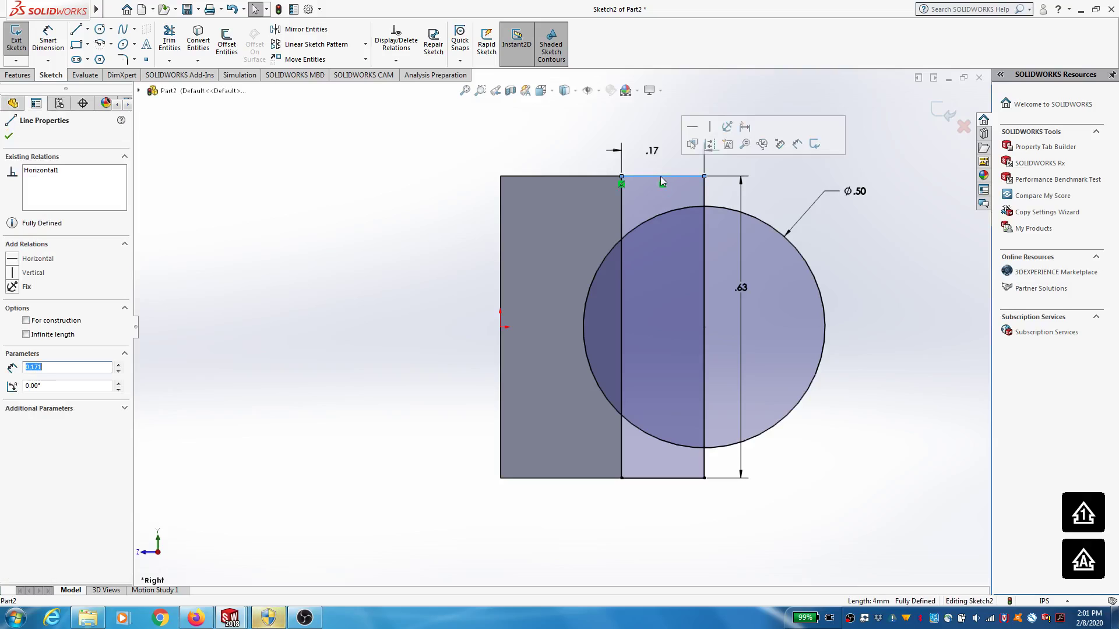
{"action": "key", "text": "Delete"}
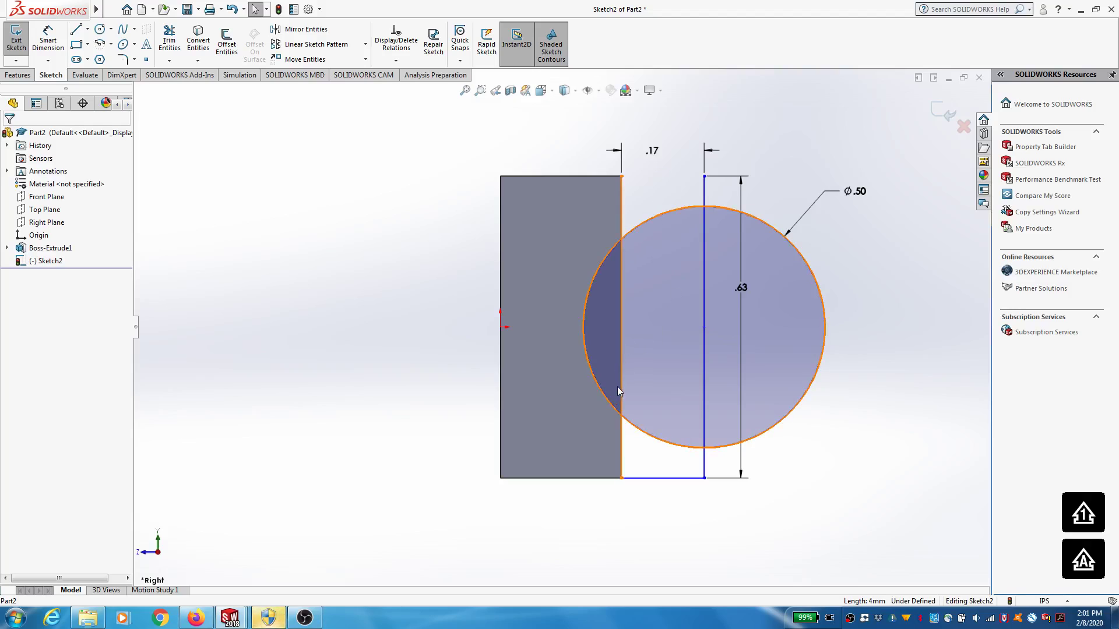
{"action": "left_click", "coordinate": [667, 478]}
{"action": "key", "text": "Delete"}
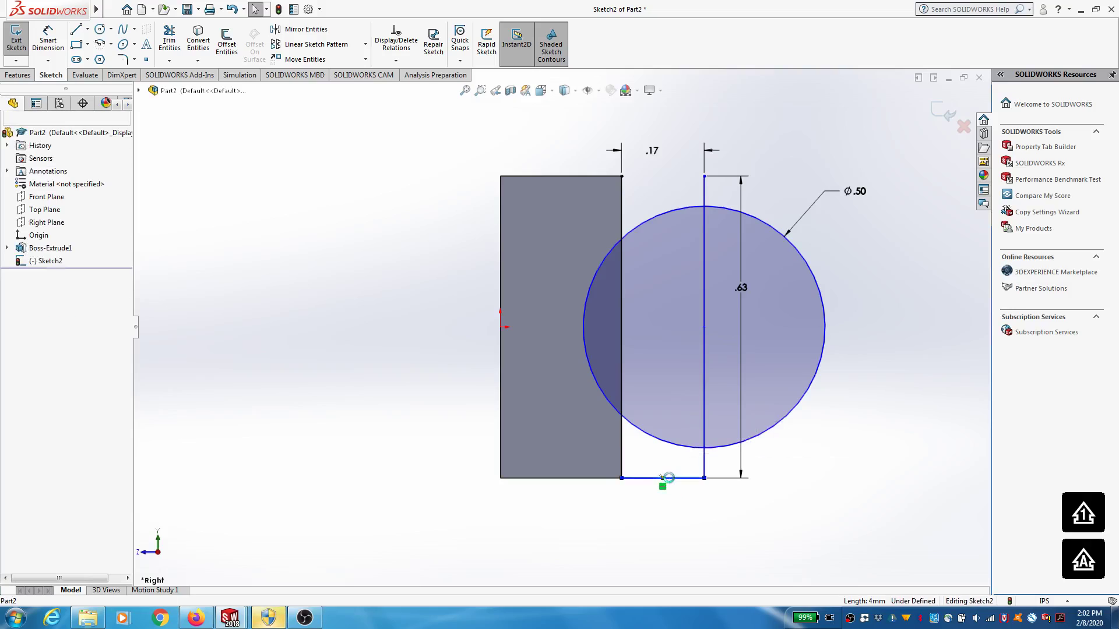
{"action": "left_click", "coordinate": [621, 431]}
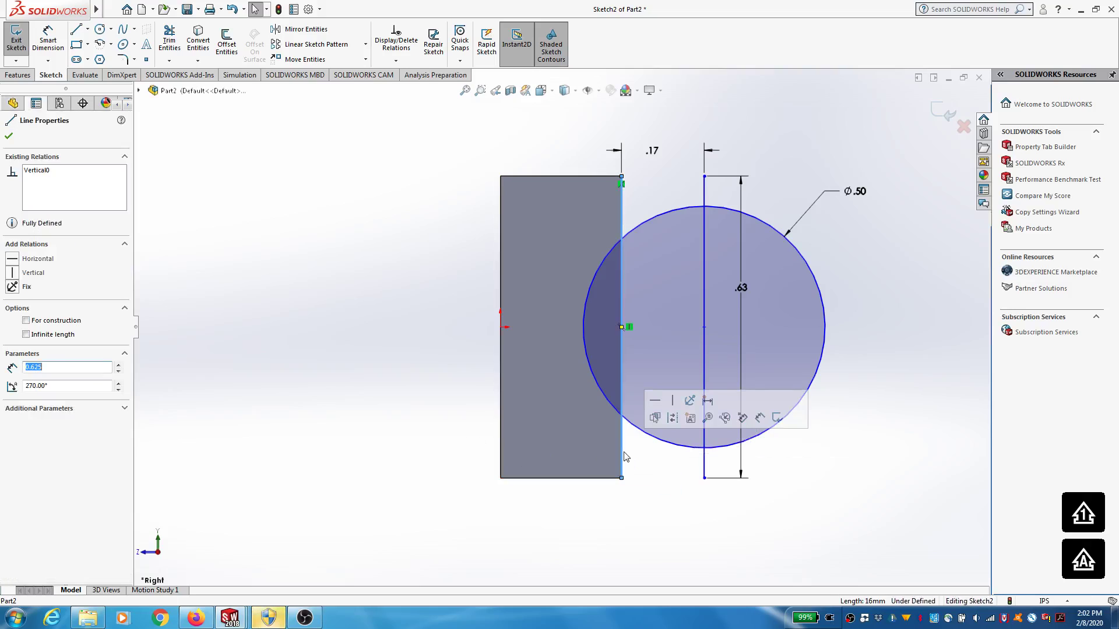
{"action": "key", "text": "Delete"}
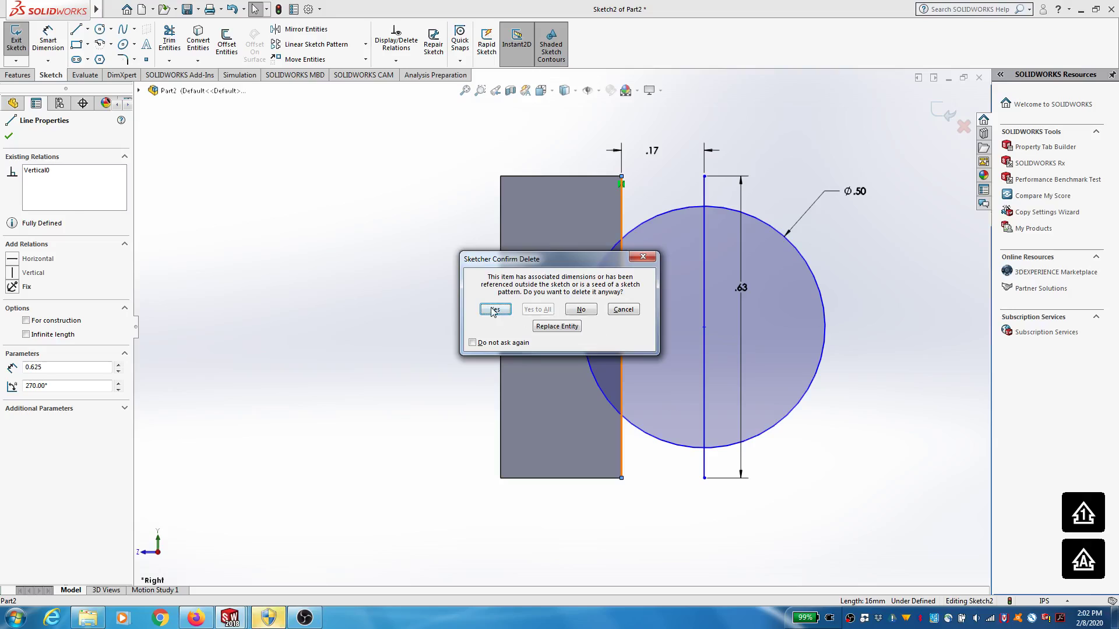
{"action": "left_click", "coordinate": [492, 309]}
{"action": "left_click", "coordinate": [704, 187]}
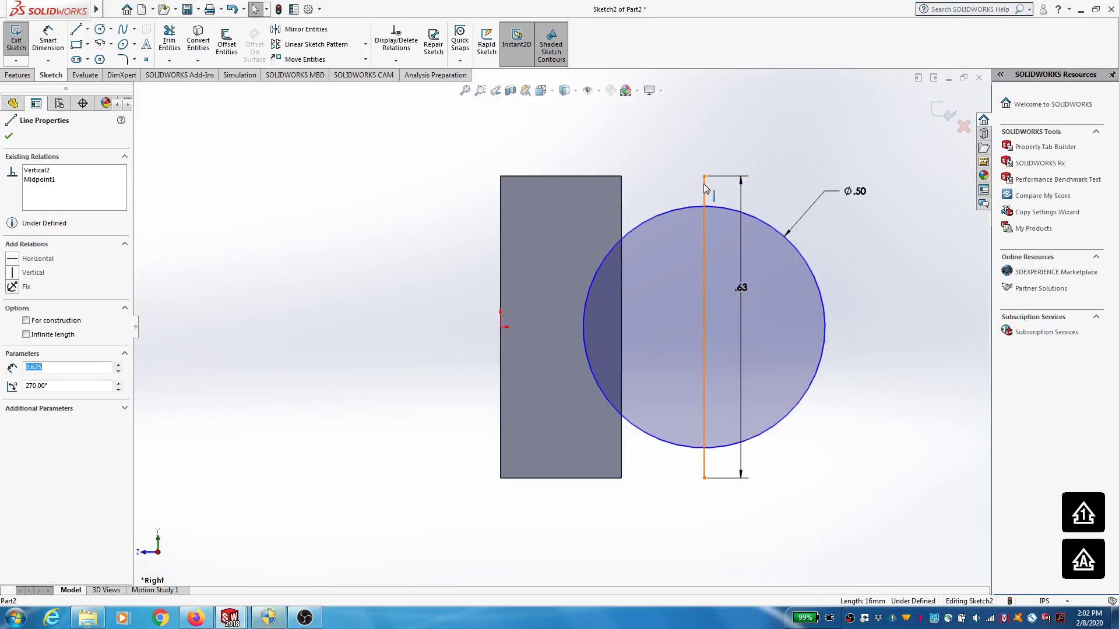
{"action": "key", "text": "Delete"}
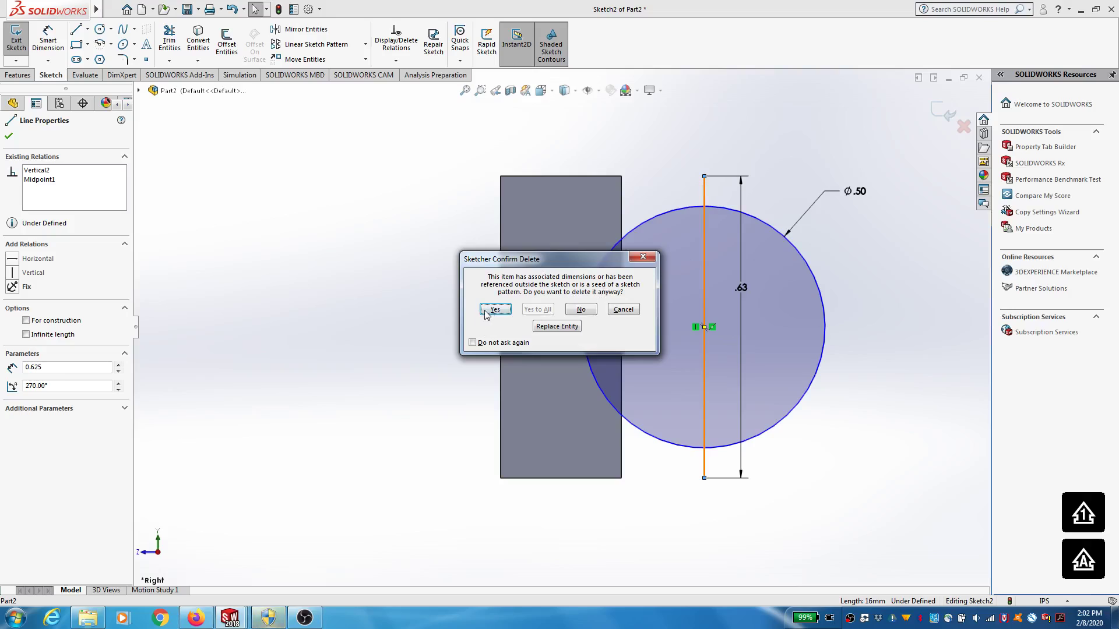
{"action": "left_click", "coordinate": [492, 310]}
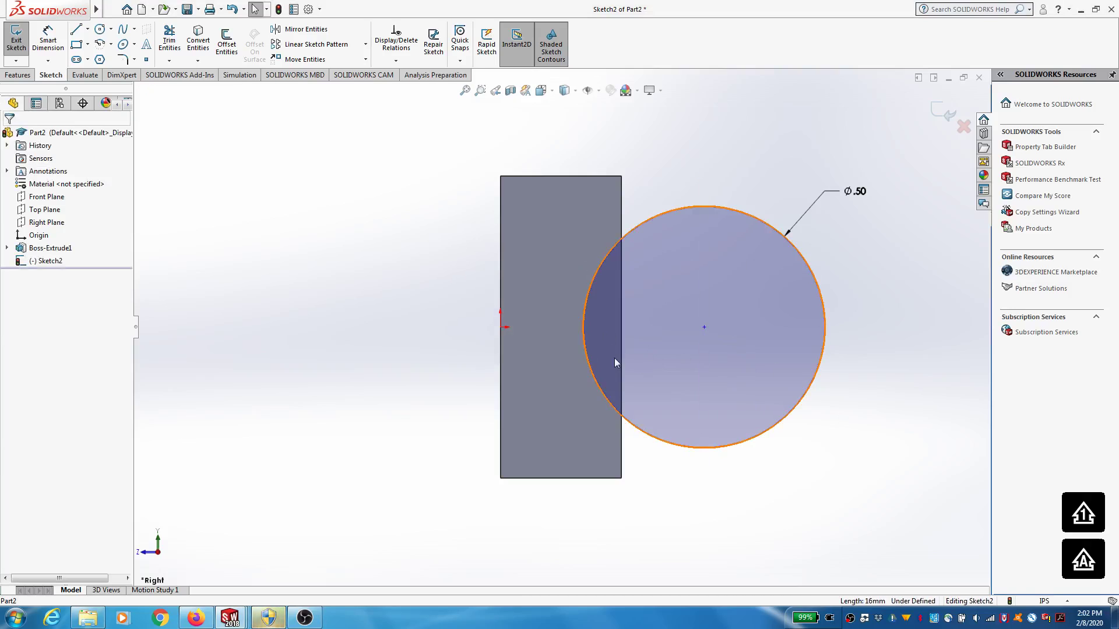
Extrude-cut the plate Through All along its length, using only the circle region that overlaps the plate's end face
{"action": "left_click", "coordinate": [16, 41]}
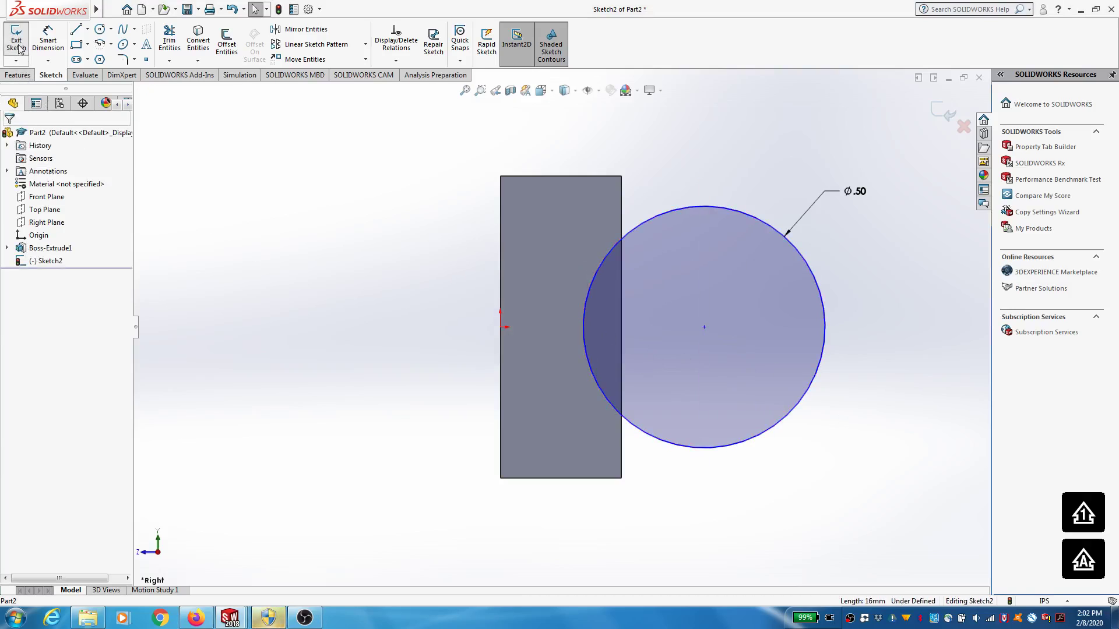
{"action": "left_click", "coordinate": [26, 80]}
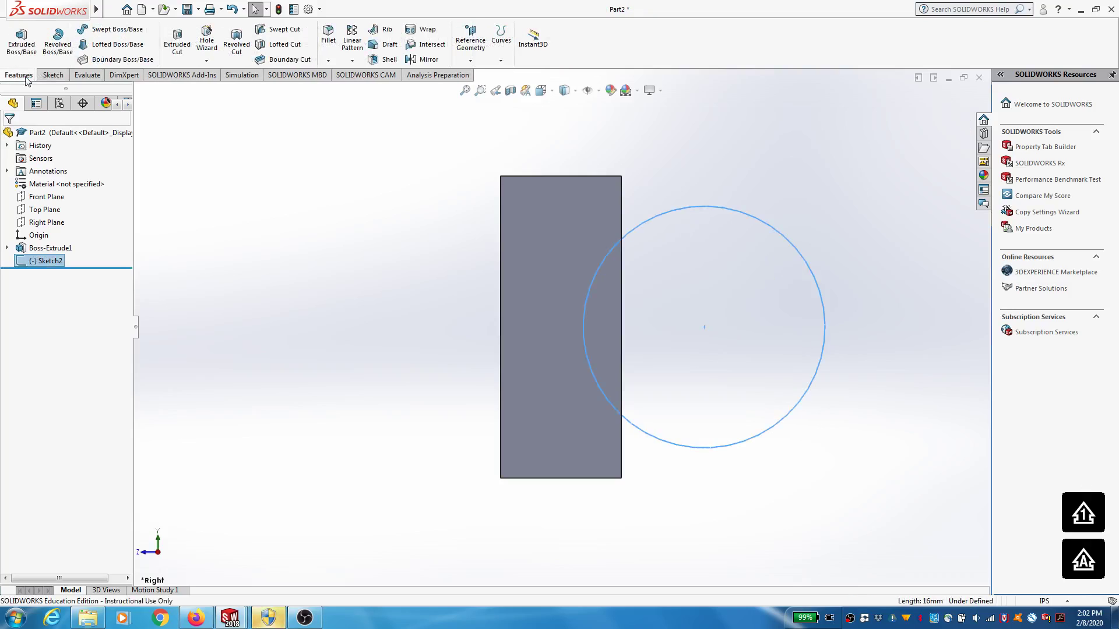
{"action": "left_click", "coordinate": [169, 48]}
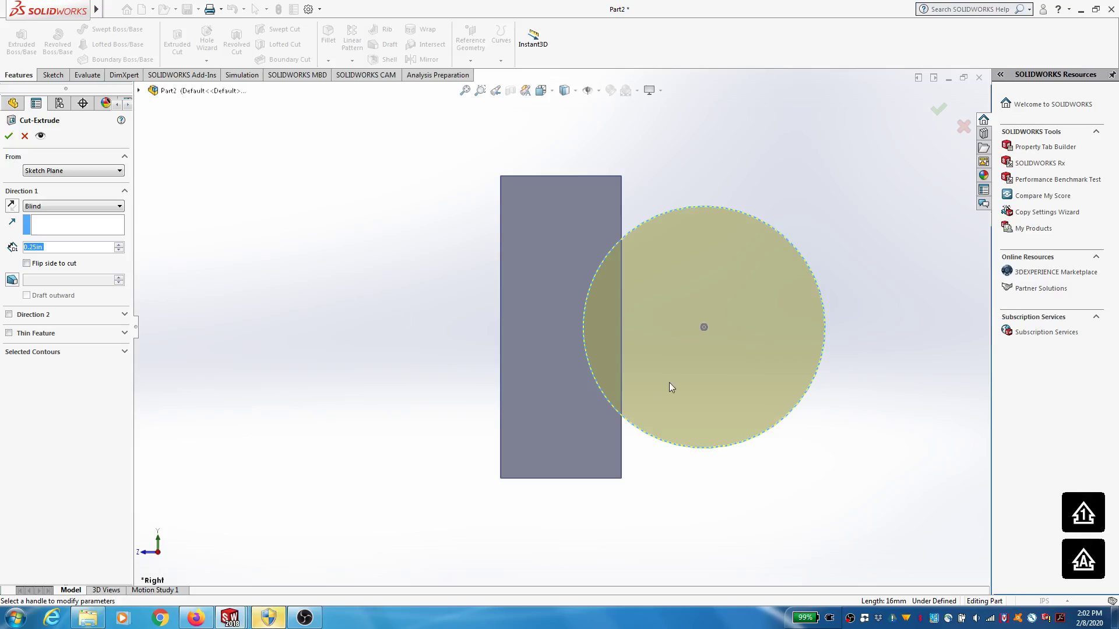
{"action": "middle_click_drag", "start_coordinate": [856, 325], "coordinate": [851, 336]}
{"action": "scroll", "coordinate": [610, 392], "scroll_direction": "up", "scroll_amount": 3}
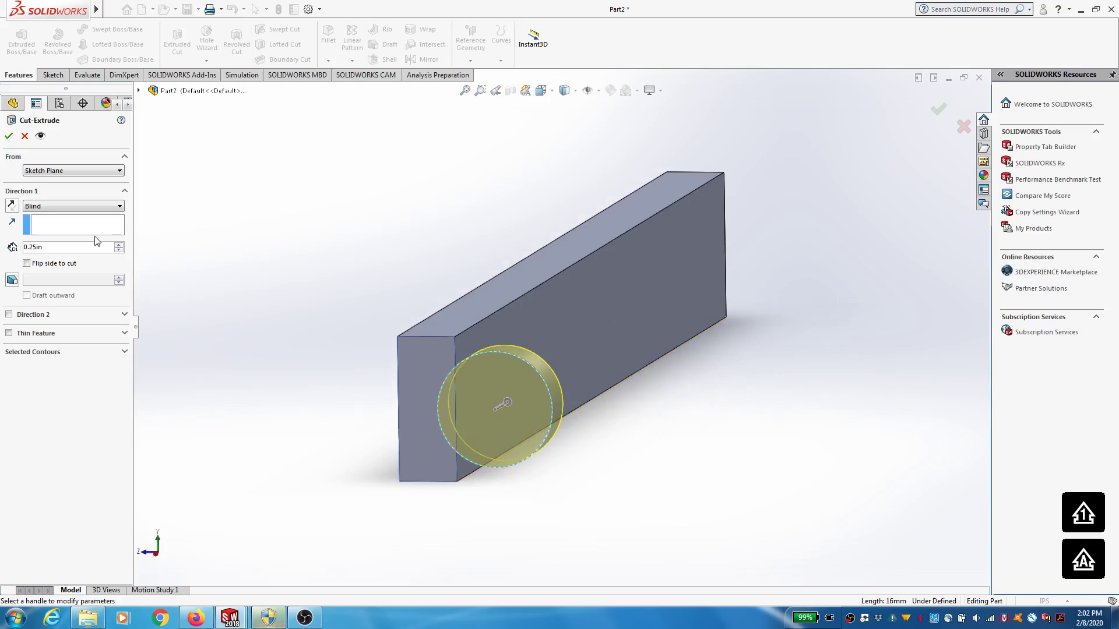
{"action": "left_click", "coordinate": [109, 207]}
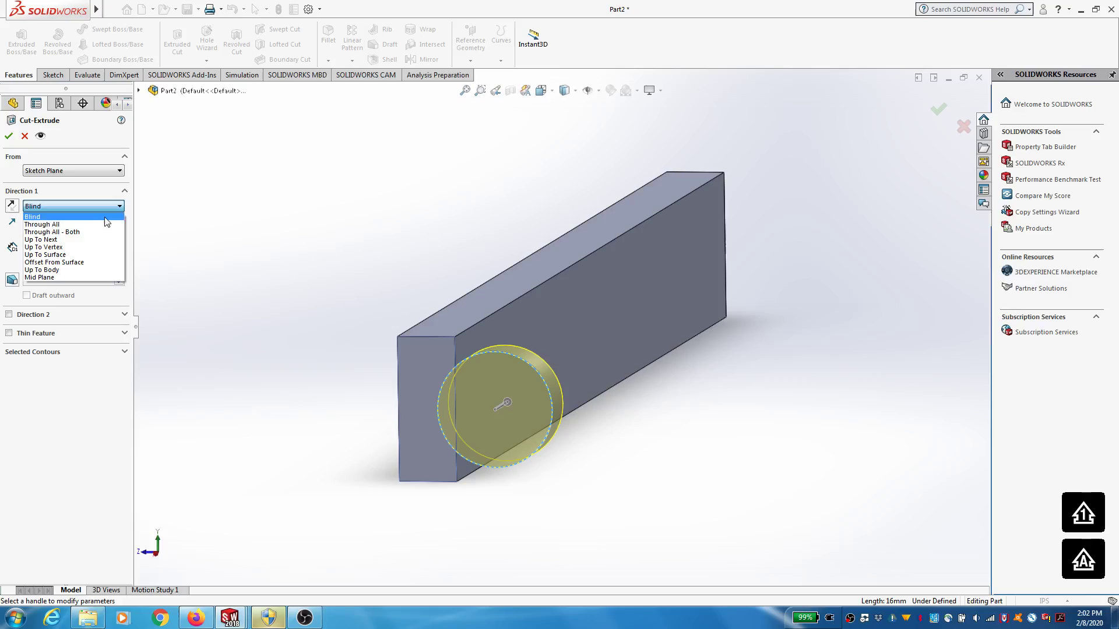
{"action": "left_click", "coordinate": [107, 224]}
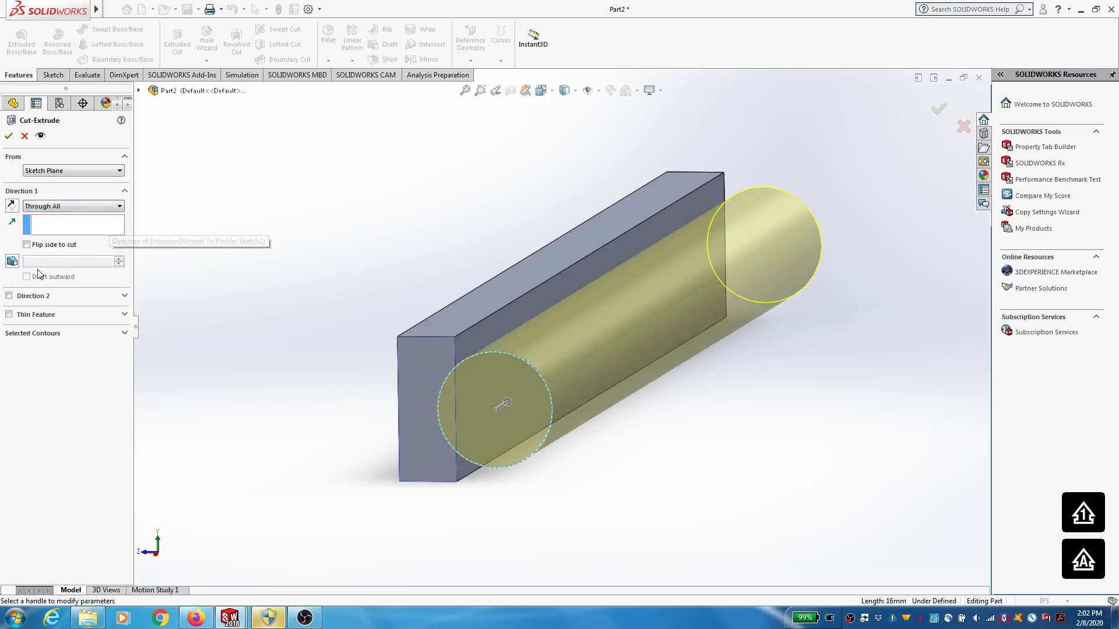
{"action": "left_click", "coordinate": [48, 334]}
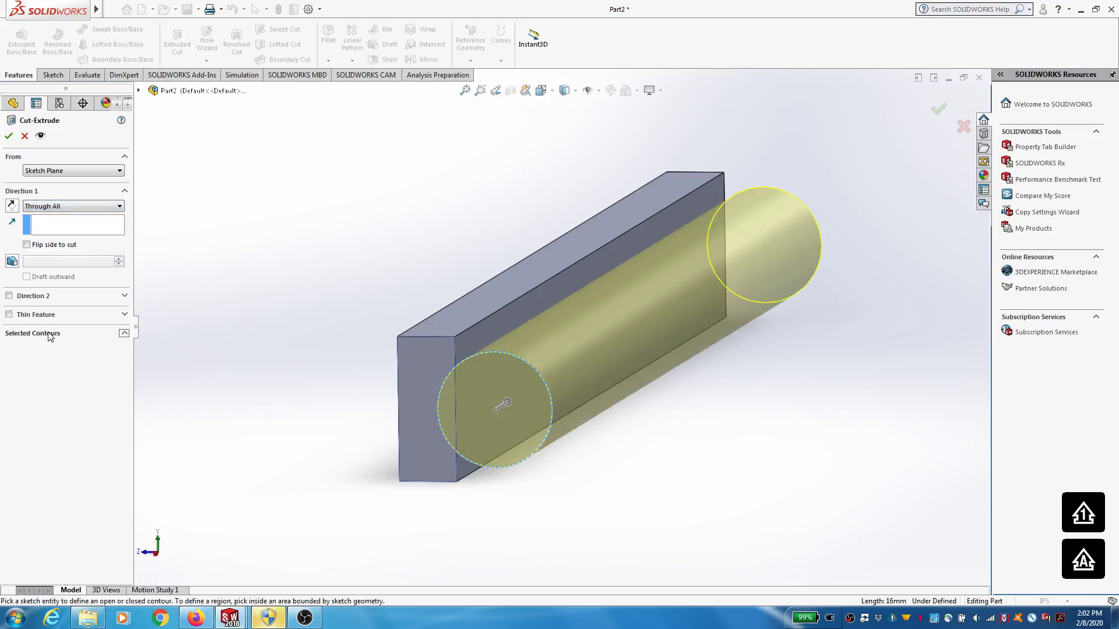
{"action": "left_click", "coordinate": [447, 414]}
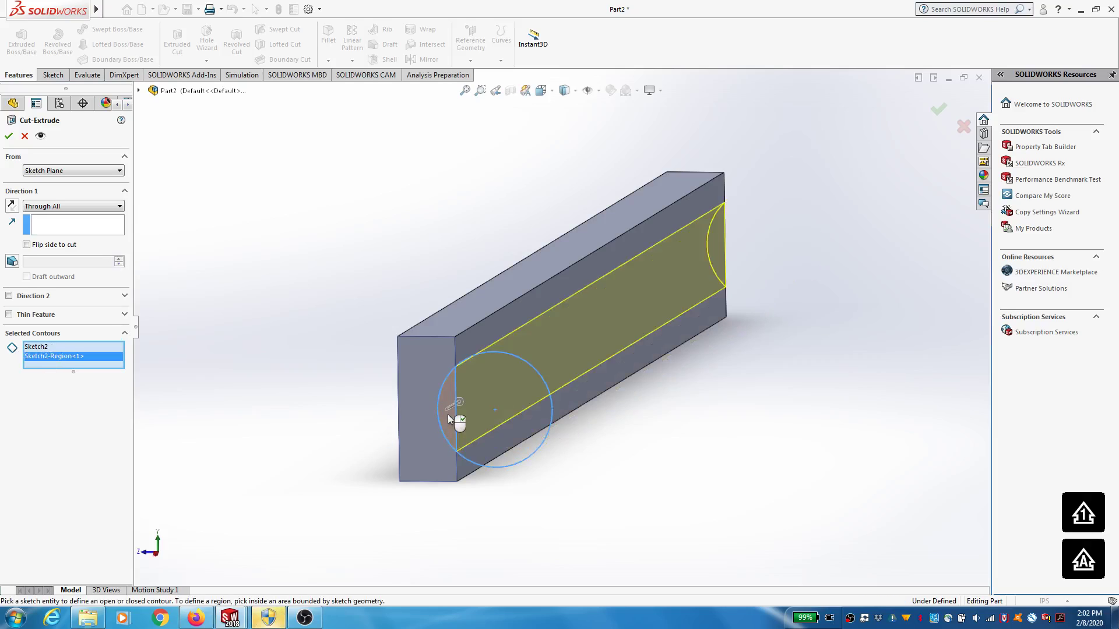
{"action": "left_click", "coordinate": [9, 136]}
Inspect the groove along the plate and orient the model to the front view
{"action": "middle_click_drag", "start_coordinate": [291, 328], "coordinate": [333, 317]}
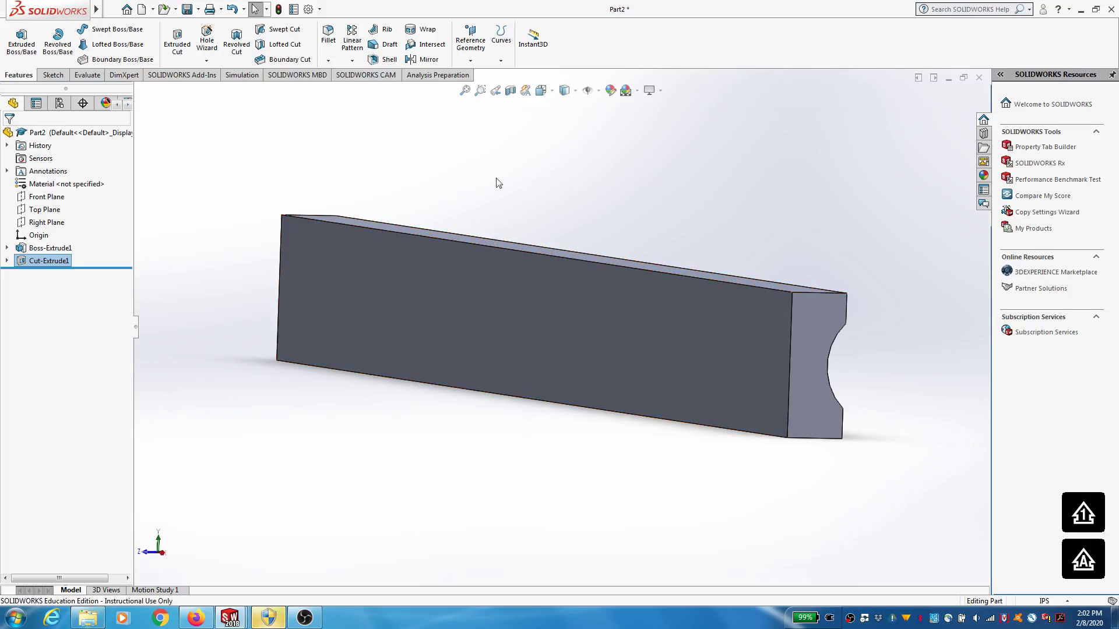
{"action": "left_click", "coordinate": [545, 92]}
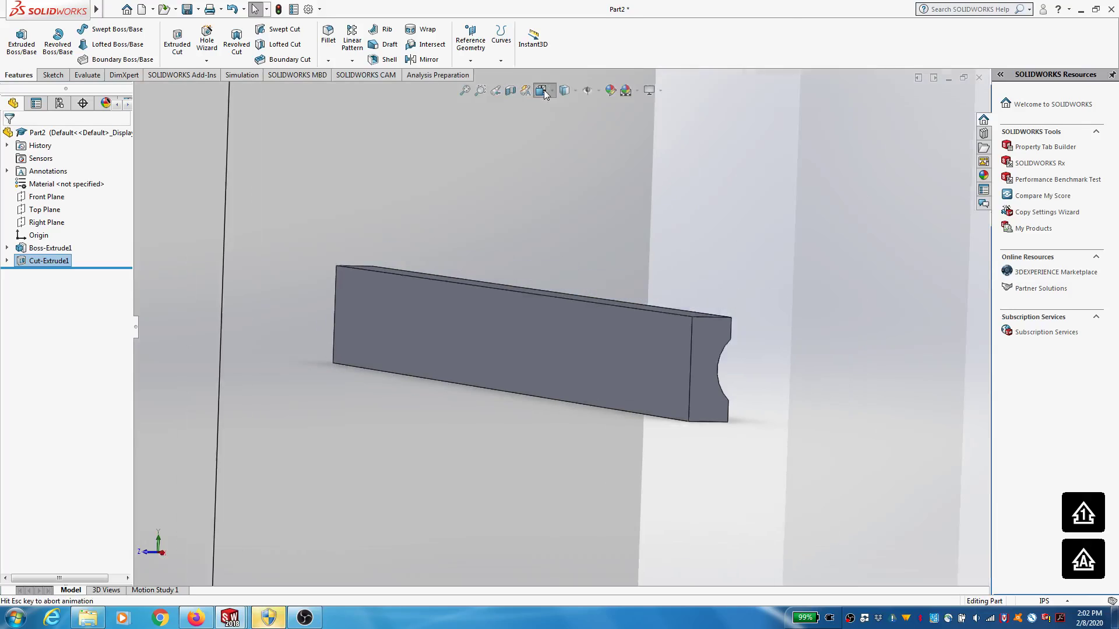
{"action": "left_click", "coordinate": [285, 397]}
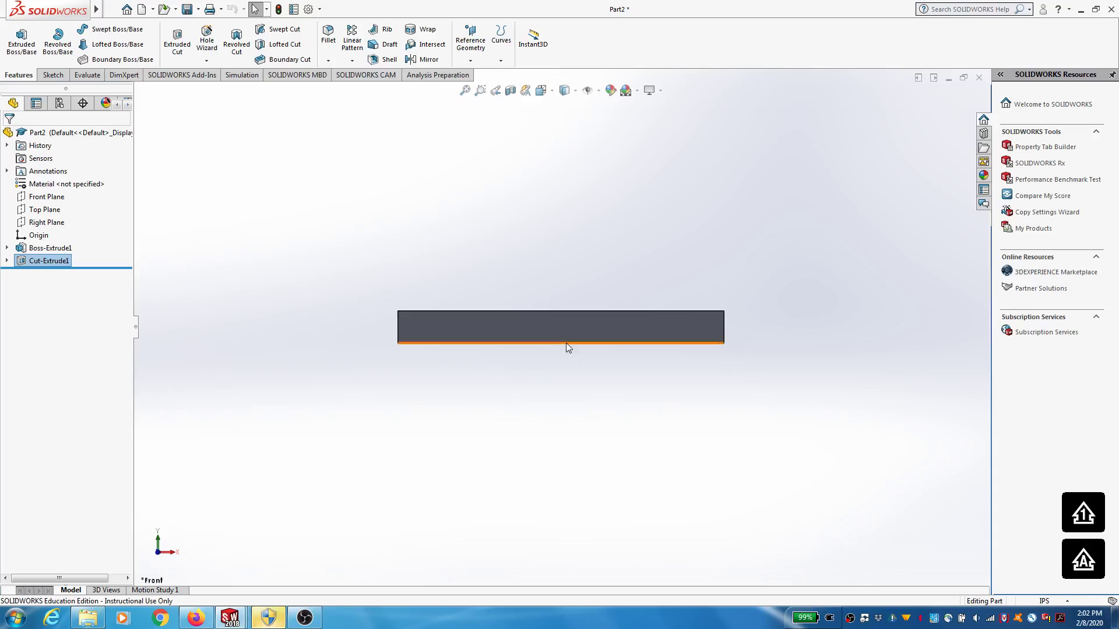
{"action": "scroll", "coordinate": [543, 297], "scroll_direction": "down", "scroll_amount": 1}
{"action": "left_click", "coordinate": [608, 481]}
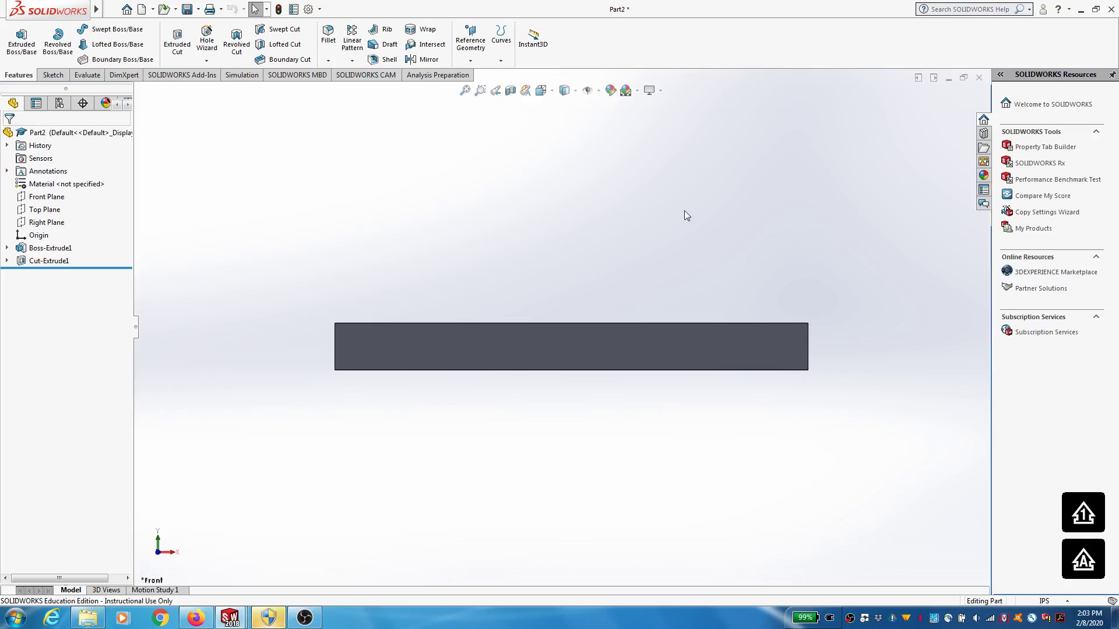
Examine the screw hole callout and spacing in the BMEG360-DemoPlate-1 drawing, and return to the Part2 model
{"action": "left_click", "coordinate": [949, 78]}
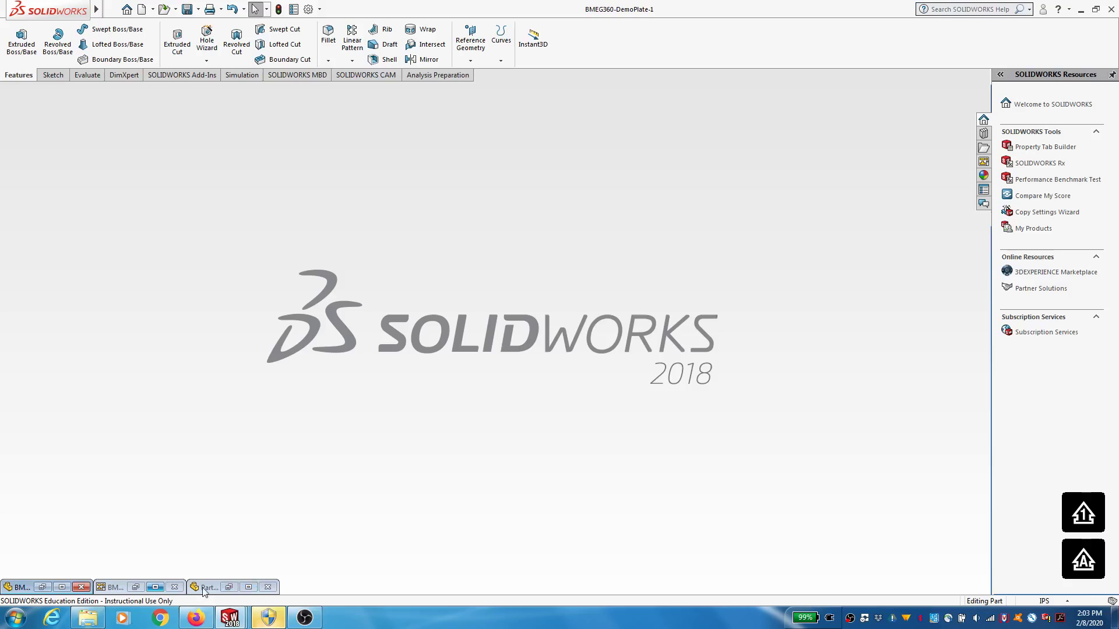
{"action": "left_click", "coordinate": [155, 587]}
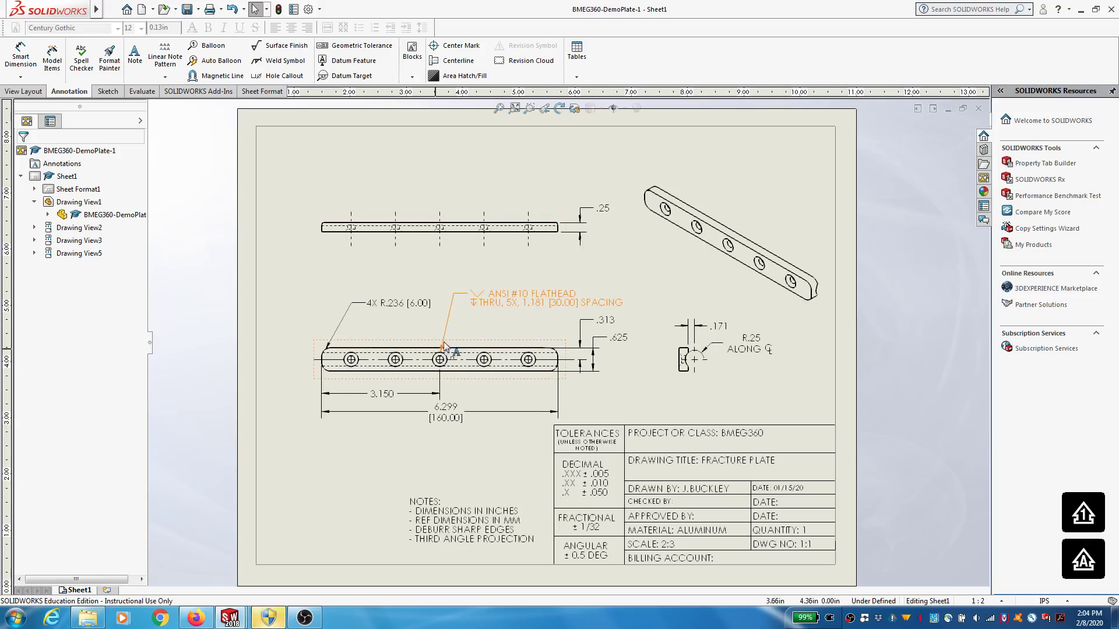
{"action": "left_click", "coordinate": [949, 113]}
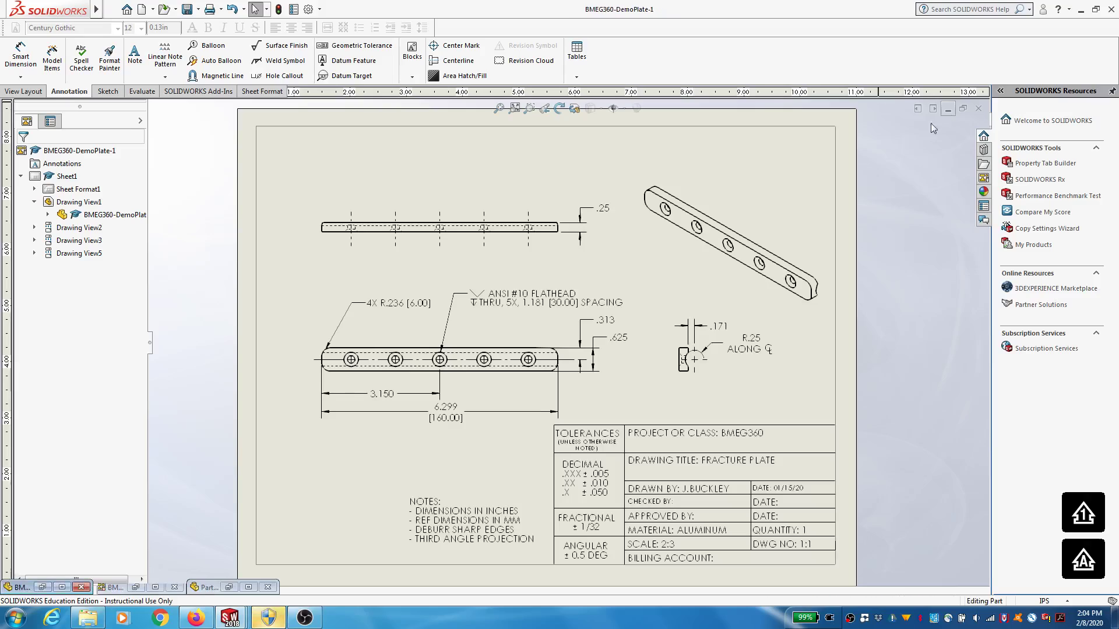
{"action": "left_click", "coordinate": [247, 588]}
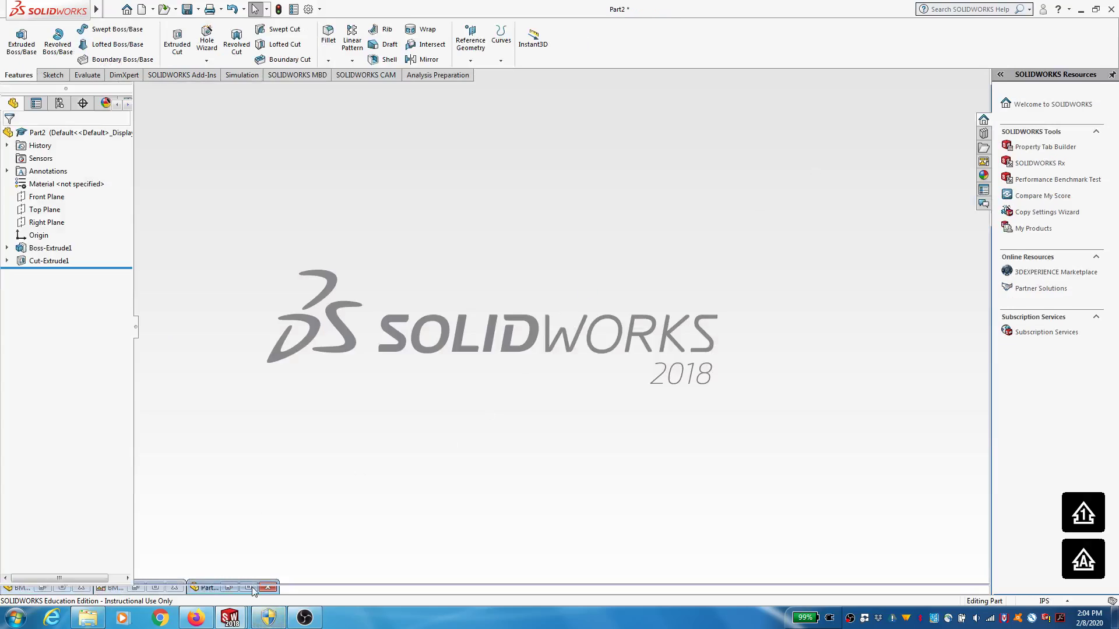
Start a Hole Wizard countersink hole with the ANSI Inch standard and the Flat Head Screw (100) type
{"action": "left_click", "coordinate": [201, 52]}
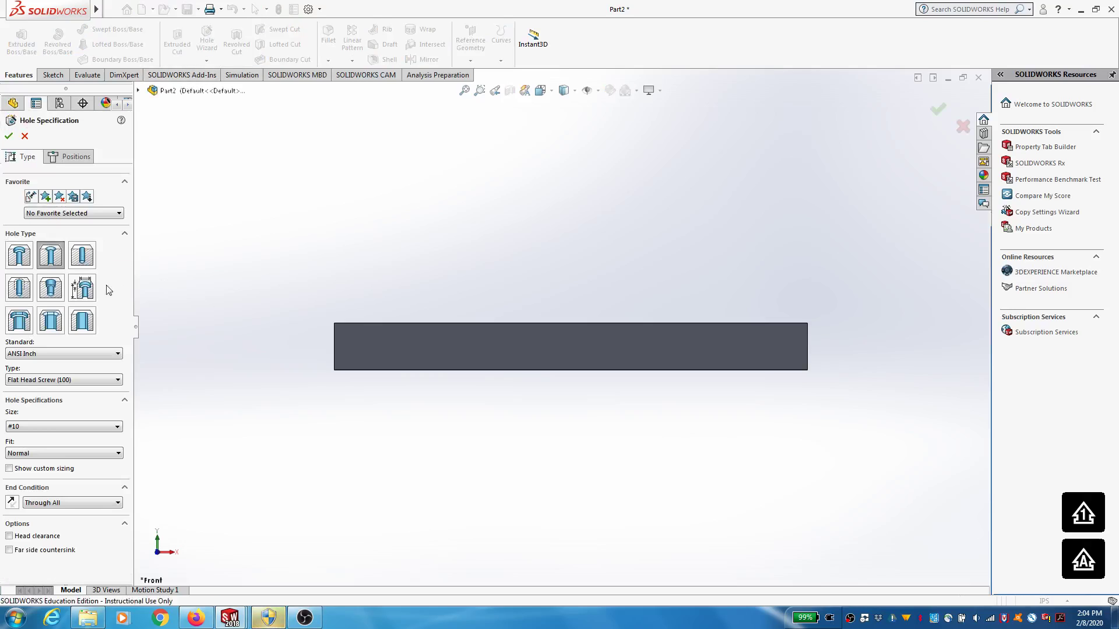
{"action": "left_click", "coordinate": [21, 256]}
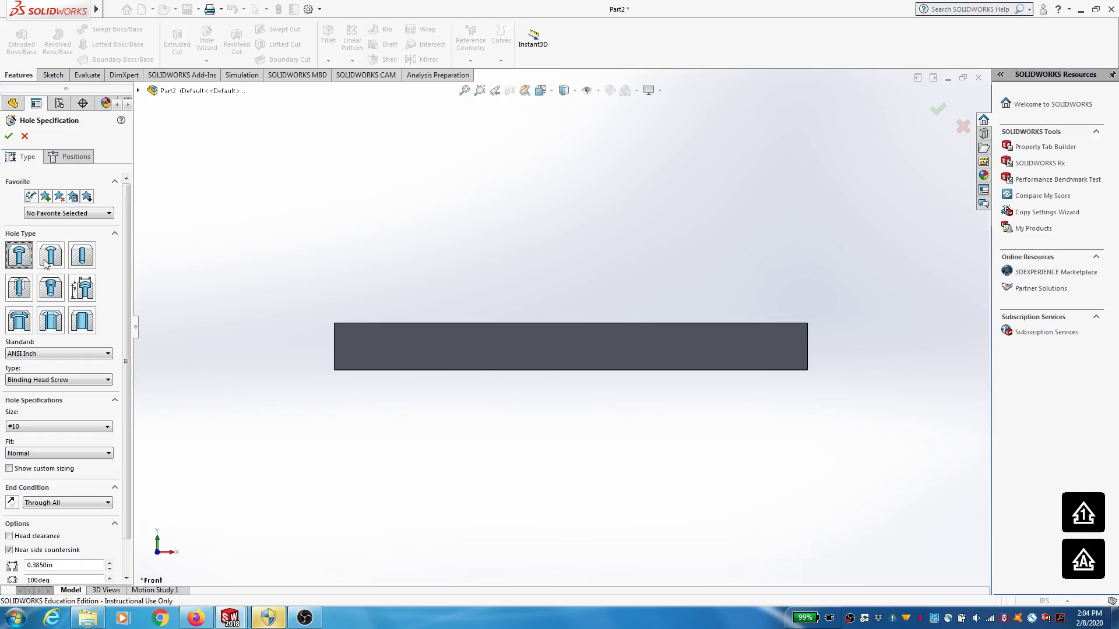
{"action": "left_click", "coordinate": [50, 261]}
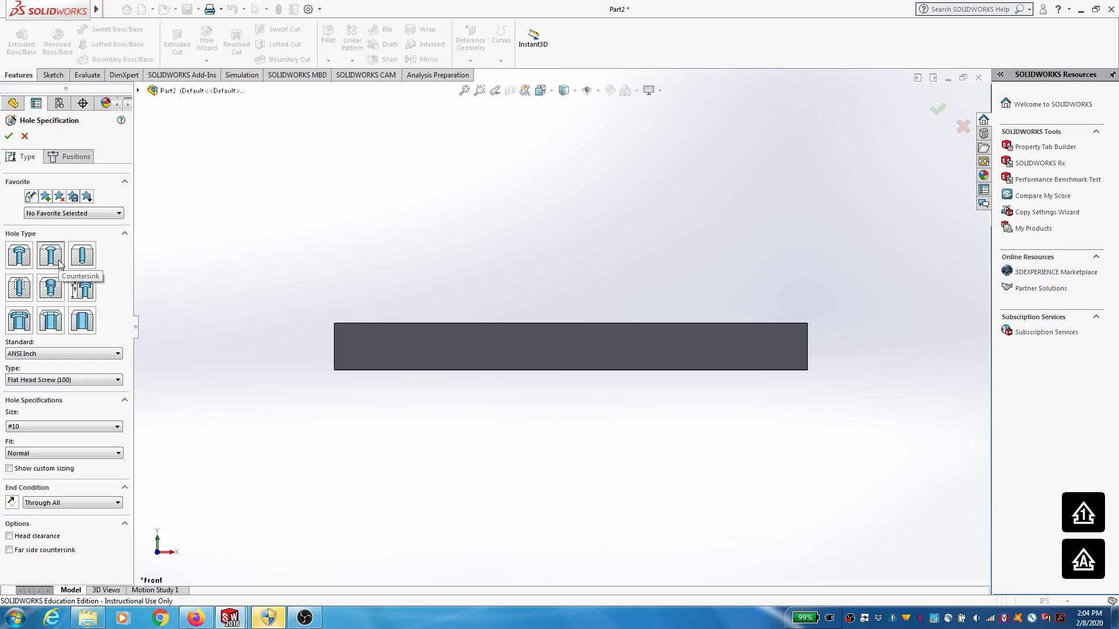
{"action": "left_click", "coordinate": [64, 354]}
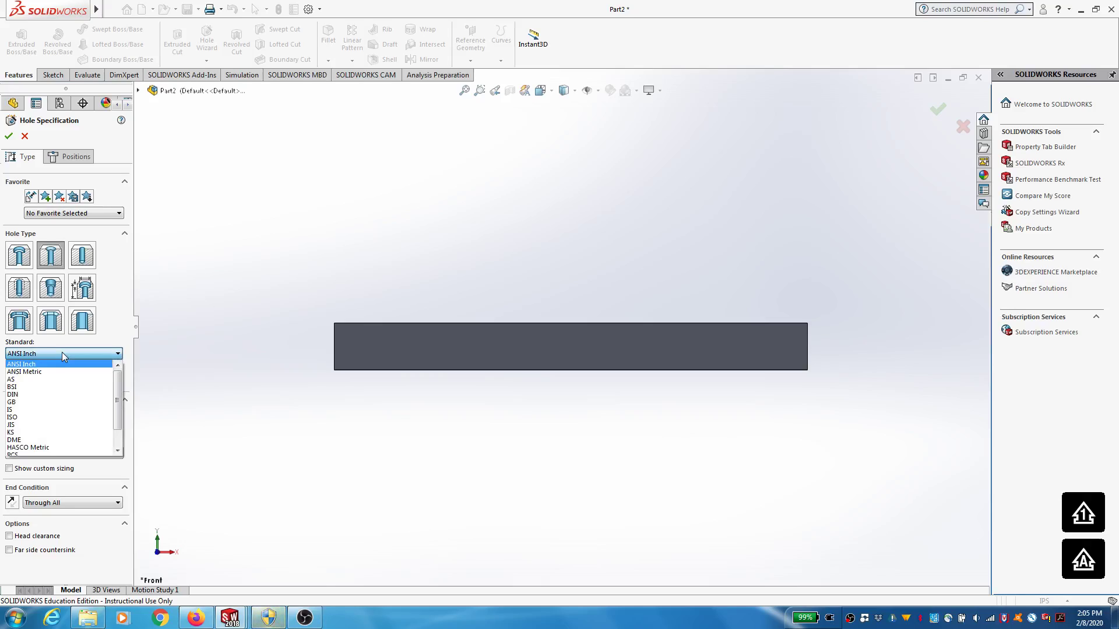
{"action": "left_click", "coordinate": [64, 354]}
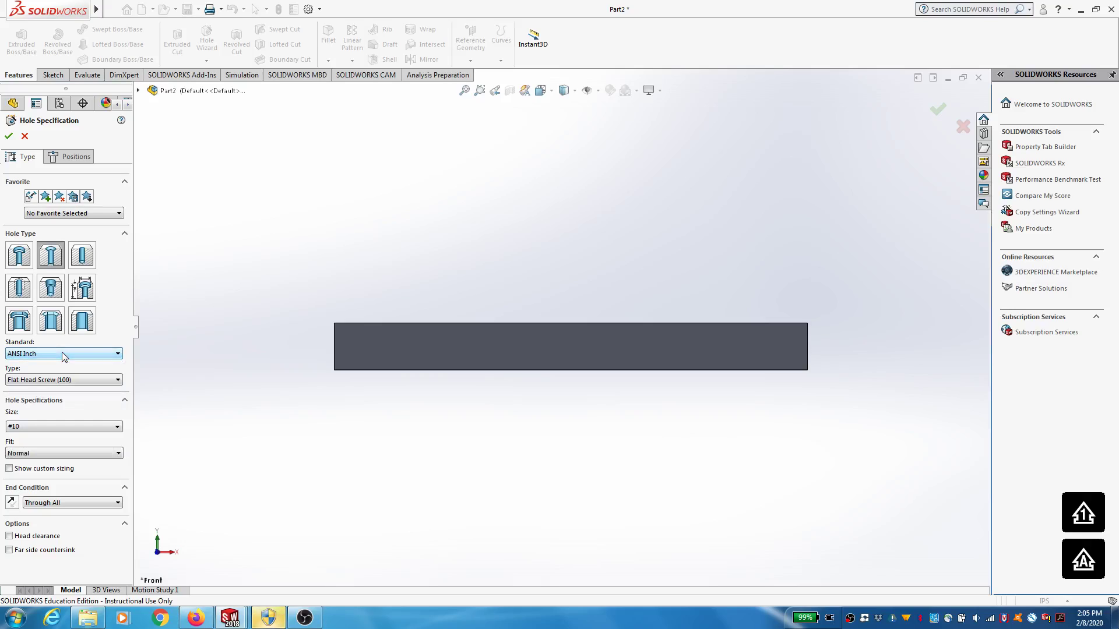
{"action": "left_click", "coordinate": [75, 381]}
{"action": "left_click", "coordinate": [69, 392]}
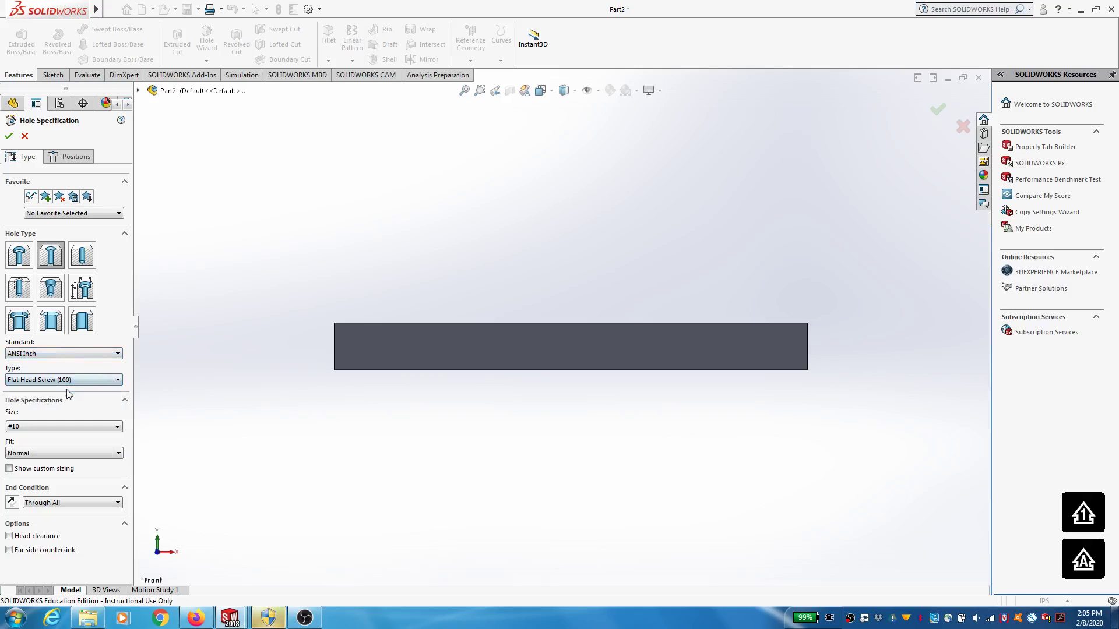
Set the countersink hole's size to #10 and its fit to Loose
{"action": "left_click", "coordinate": [68, 431]}
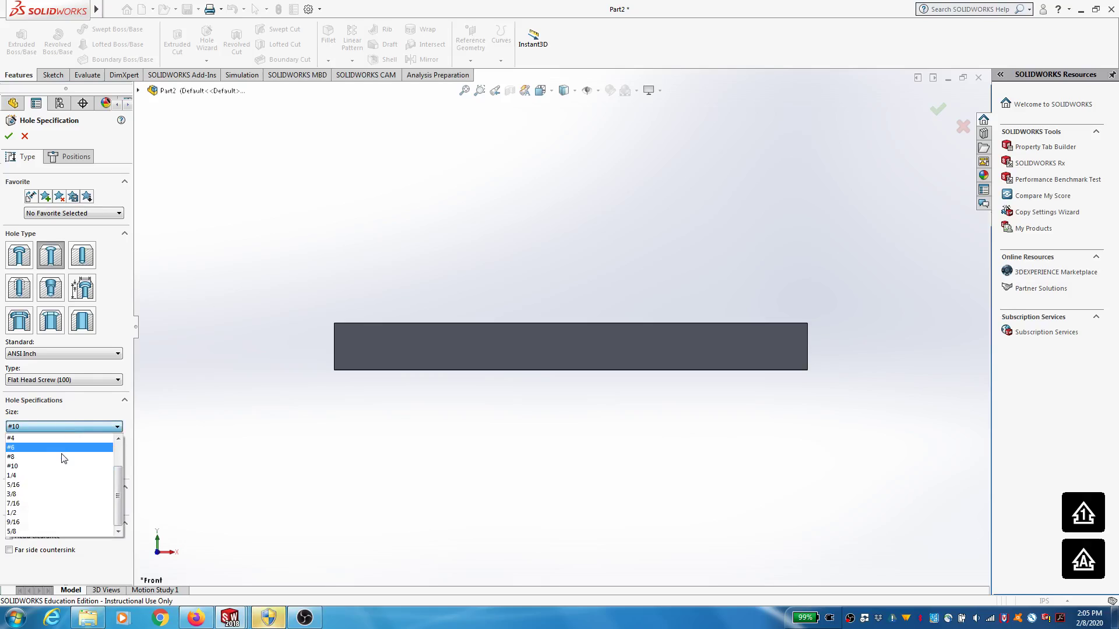
{"action": "left_click", "coordinate": [60, 446]}
{"action": "left_click", "coordinate": [63, 428]}
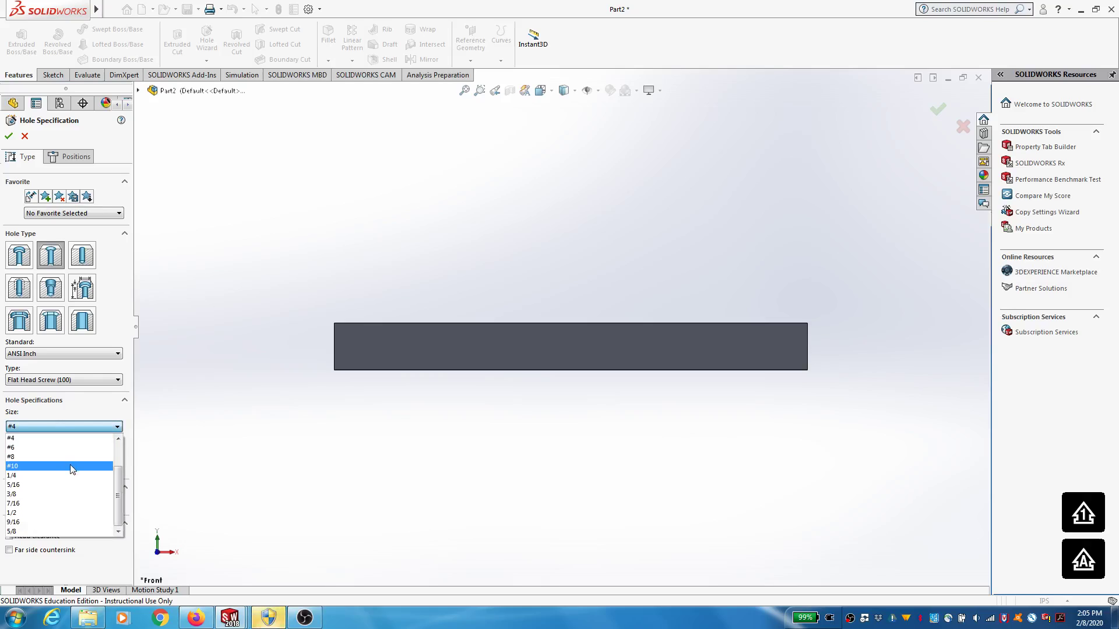
{"action": "left_click", "coordinate": [74, 469]}
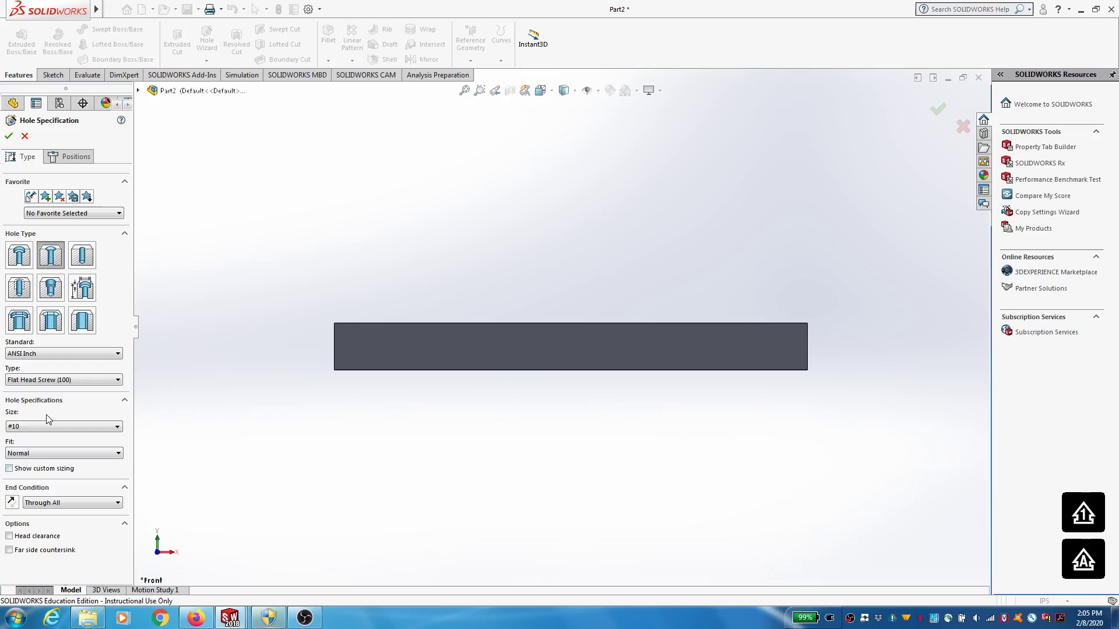
{"action": "left_click", "coordinate": [82, 453]}
{"action": "left_click", "coordinate": [84, 453]}
Try the Blind end condition for the countersink hole and return it to Through All
{"action": "left_click", "coordinate": [64, 504]}
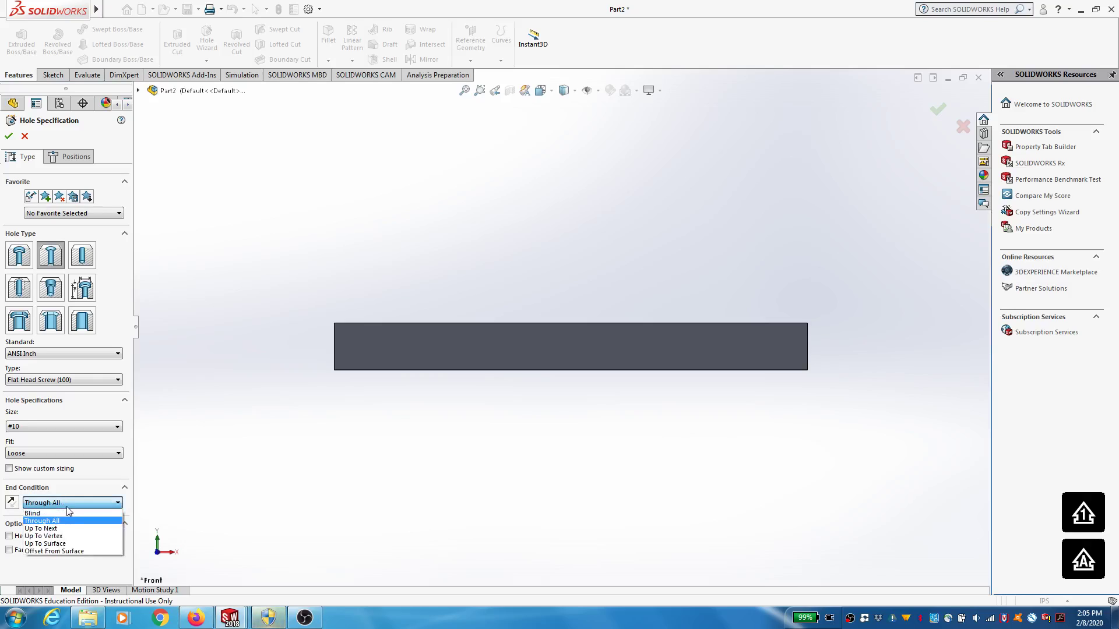
{"action": "left_click", "coordinate": [58, 513]}
{"action": "left_click", "coordinate": [73, 503]}
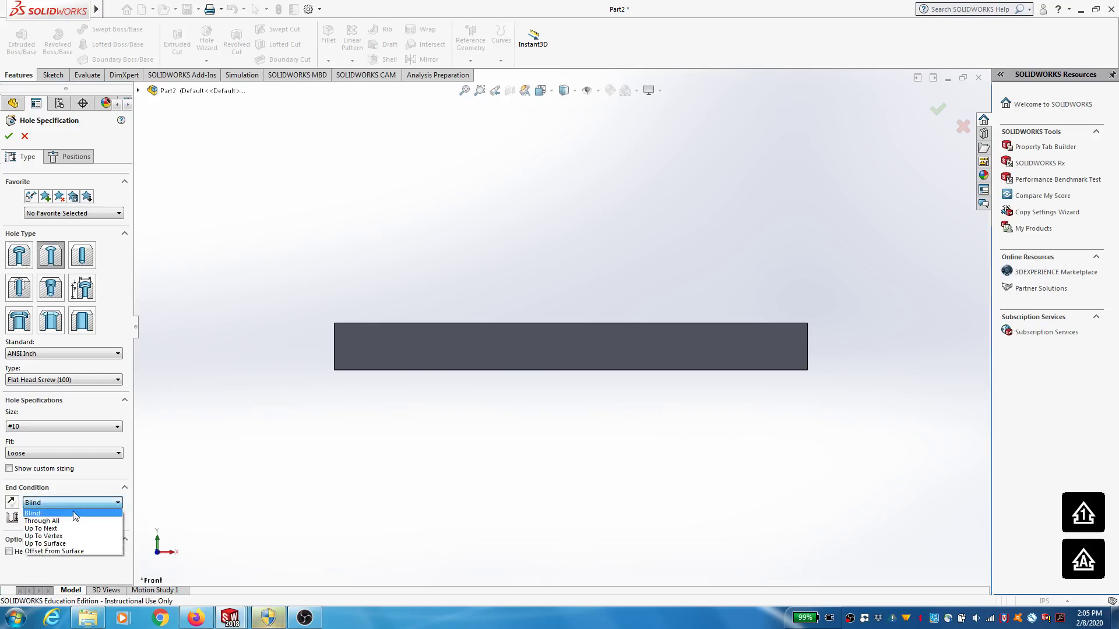
{"action": "left_click", "coordinate": [79, 521]}
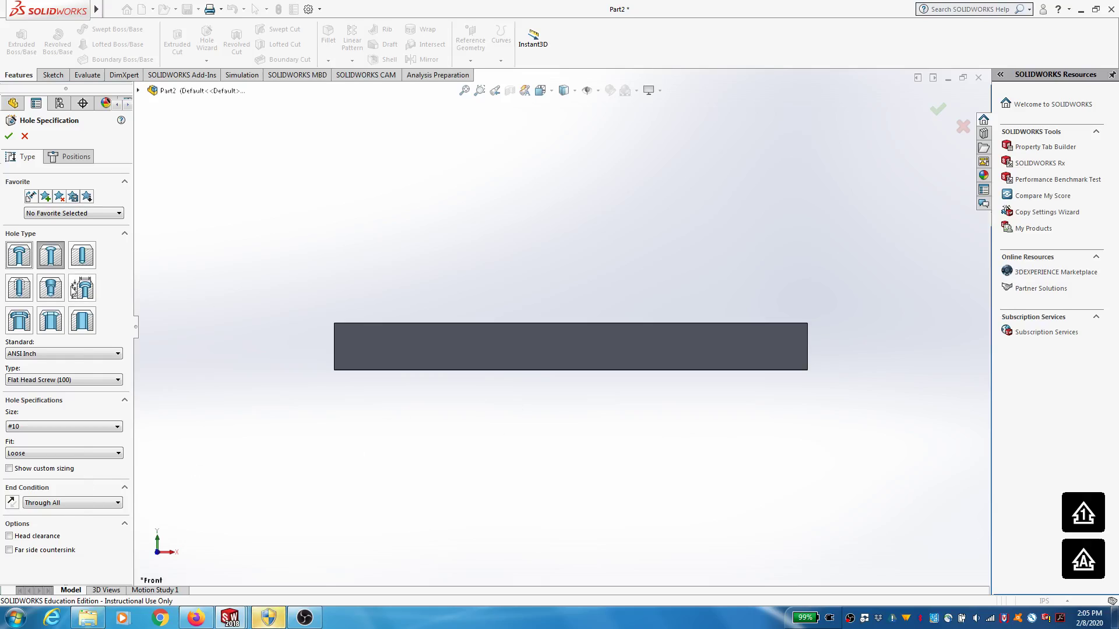
Position the #10 countersink hole at the centre of the plate's front face and finish the hole
{"action": "left_click", "coordinate": [63, 159]}
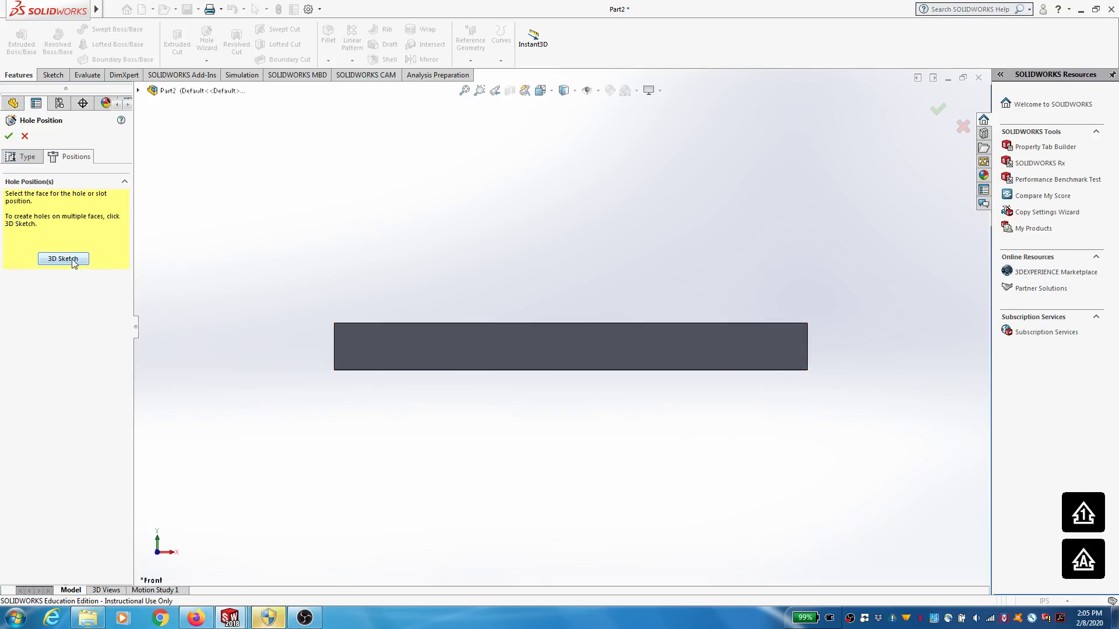
{"action": "left_click", "coordinate": [555, 364]}
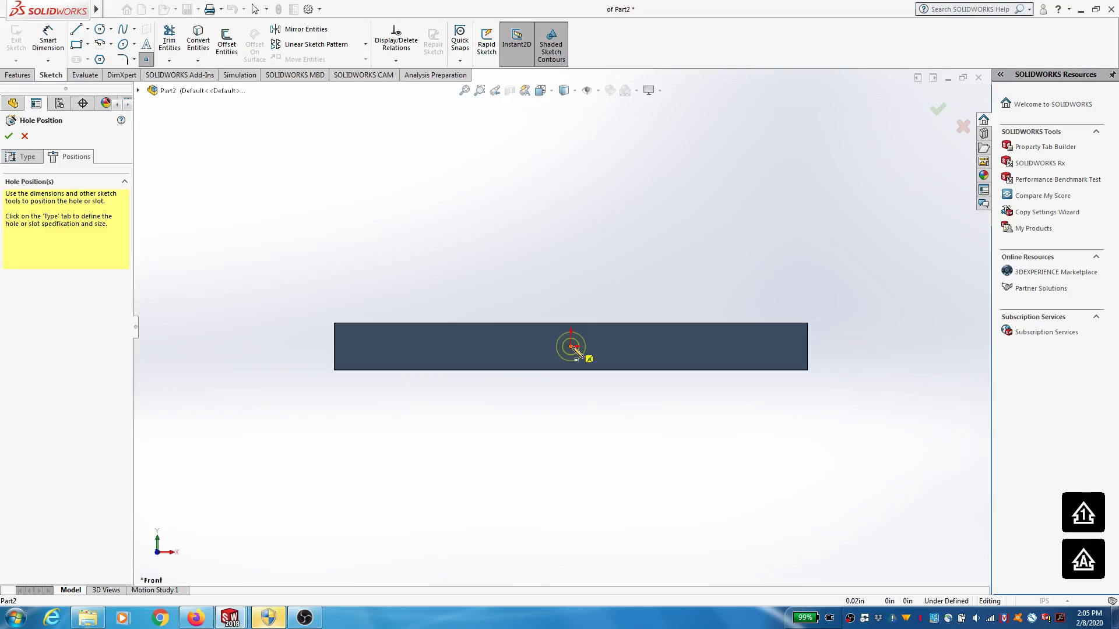
{"action": "left_click", "coordinate": [572, 347]}
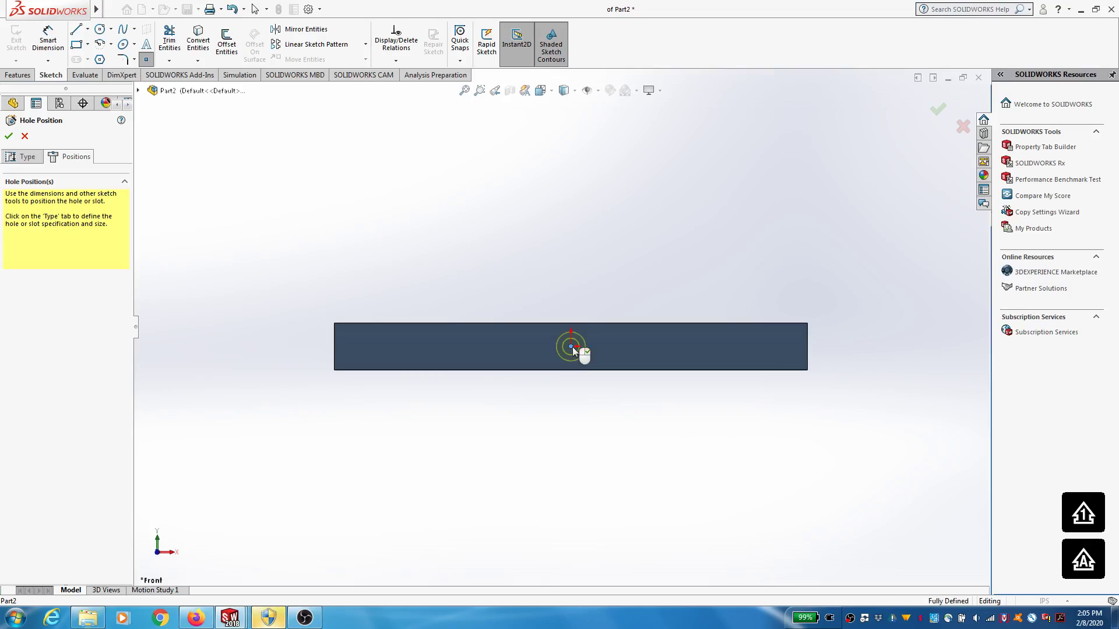
{"action": "right_click", "coordinate": [573, 348]}
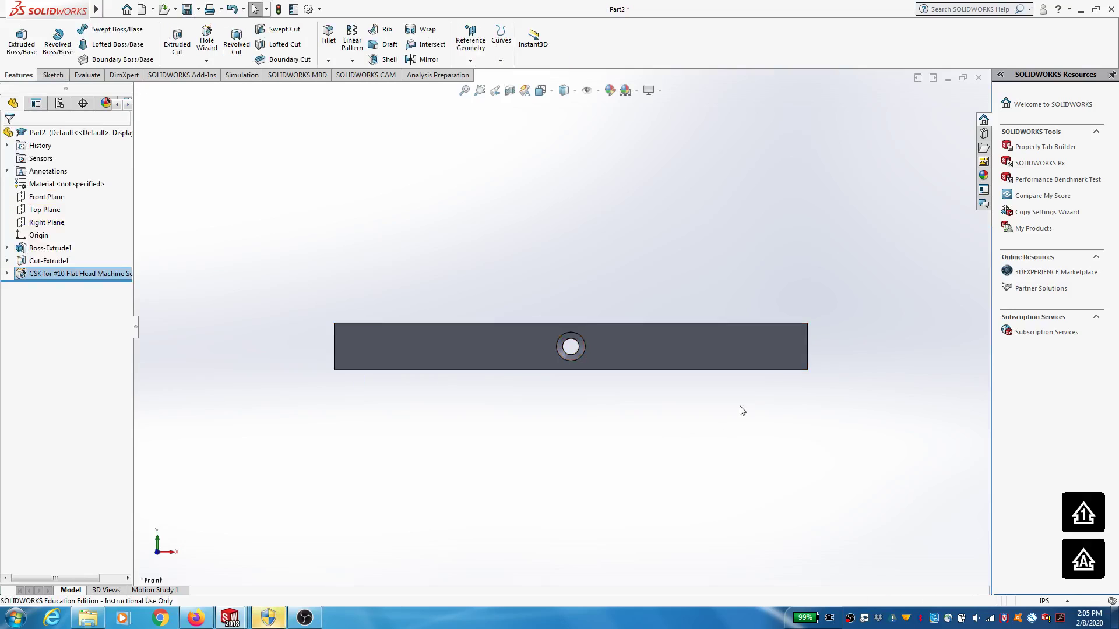
Start a linear pattern of the countersink hole along the plate's long upper edge with 1.181 in spacing and 3 instances
{"action": "middle_click_drag", "start_coordinate": [705, 449], "coordinate": [677, 513]}
{"action": "scroll", "coordinate": [674, 521], "scroll_direction": "down", "scroll_amount": 2}
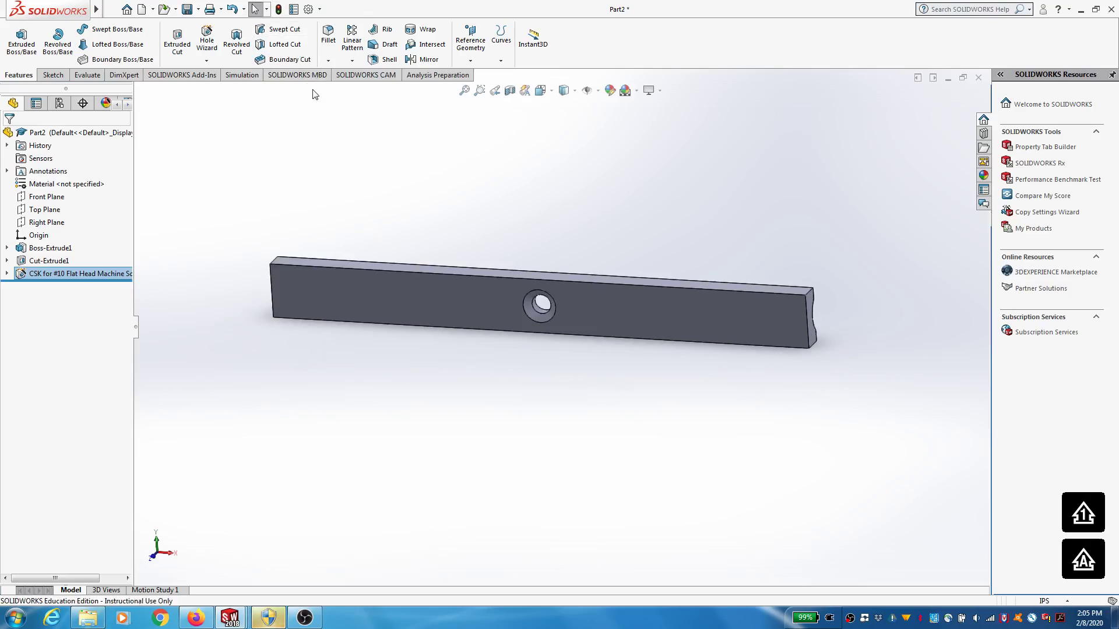
{"action": "left_click", "coordinate": [352, 60]}
{"action": "left_click", "coordinate": [367, 74]}
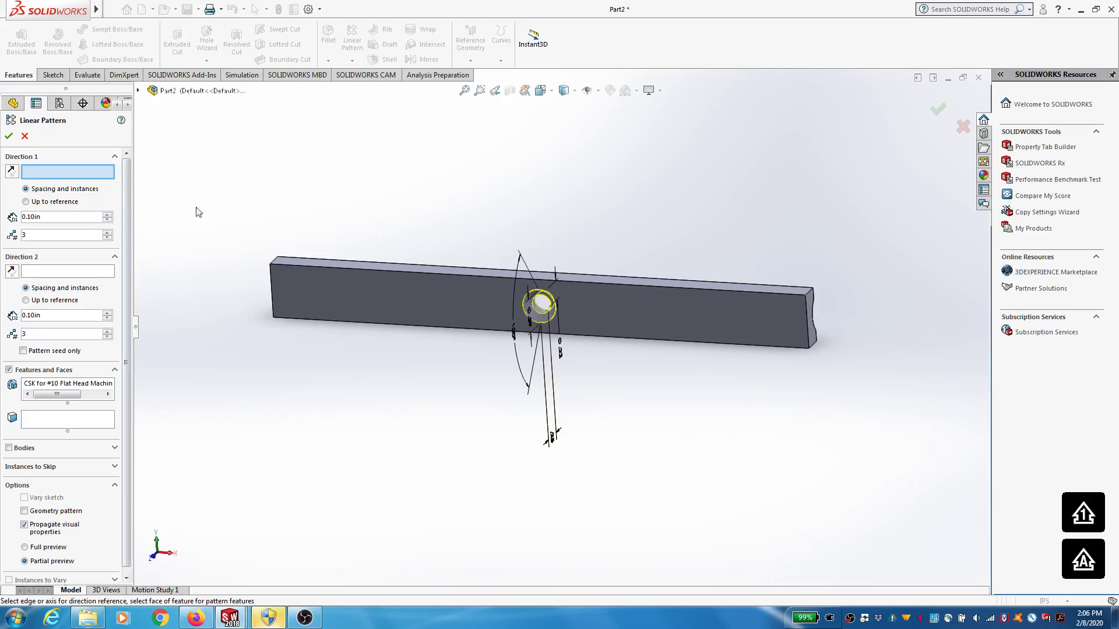
{"action": "left_click", "coordinate": [335, 269]}
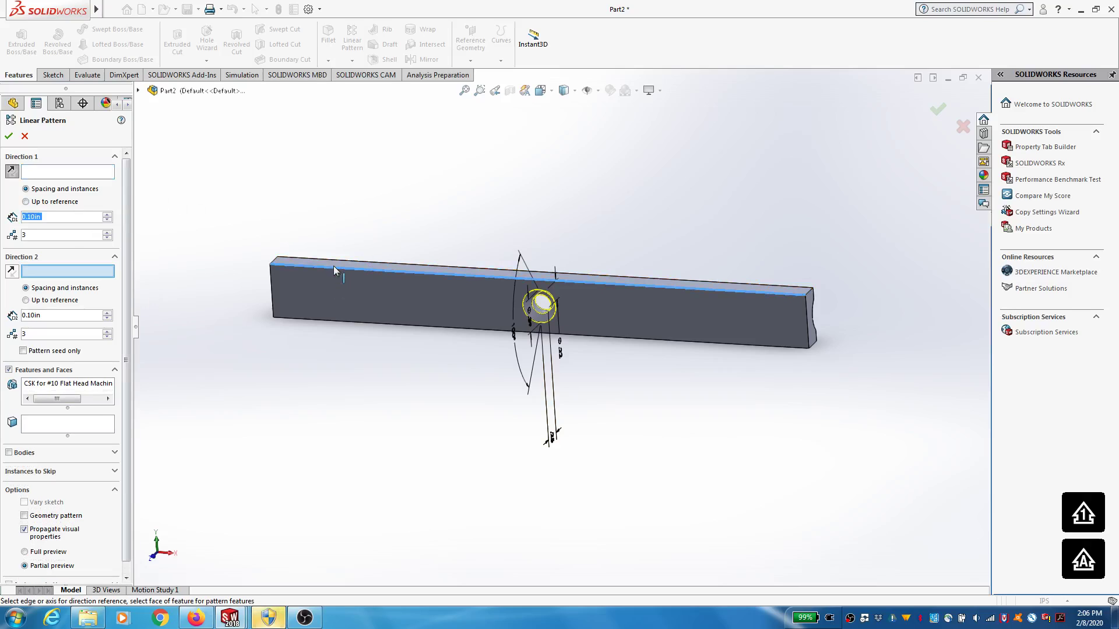
{"action": "left_click", "coordinate": [63, 220]}
{"action": "type", "text": "1.181"}
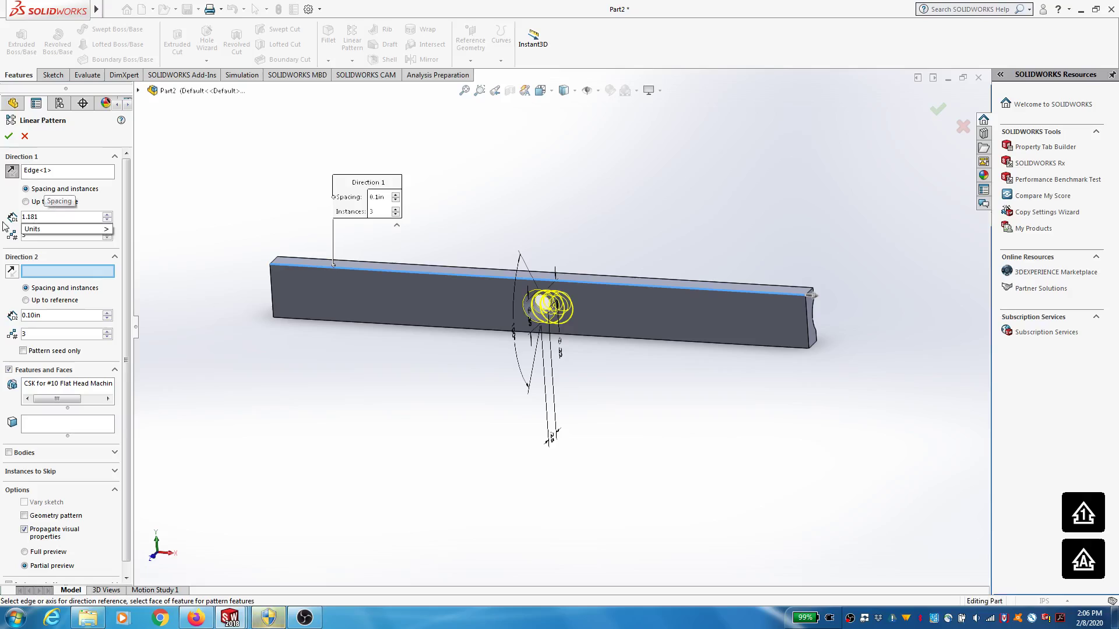
{"action": "key", "text": "Return"}
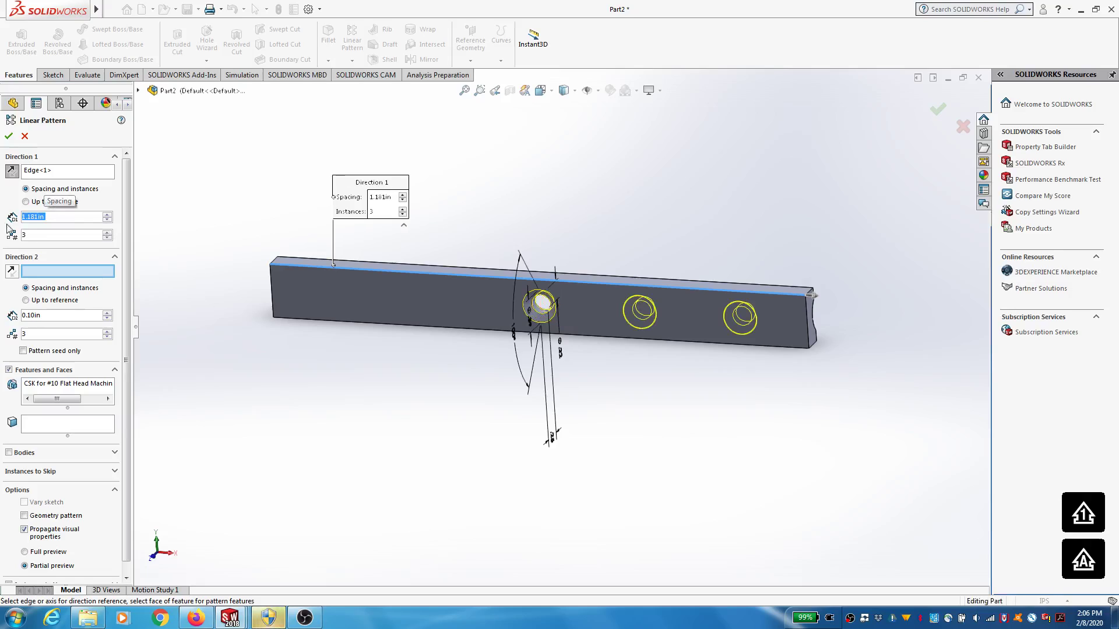
{"action": "left_click", "coordinate": [108, 233]}
{"action": "left_click", "coordinate": [107, 232]}
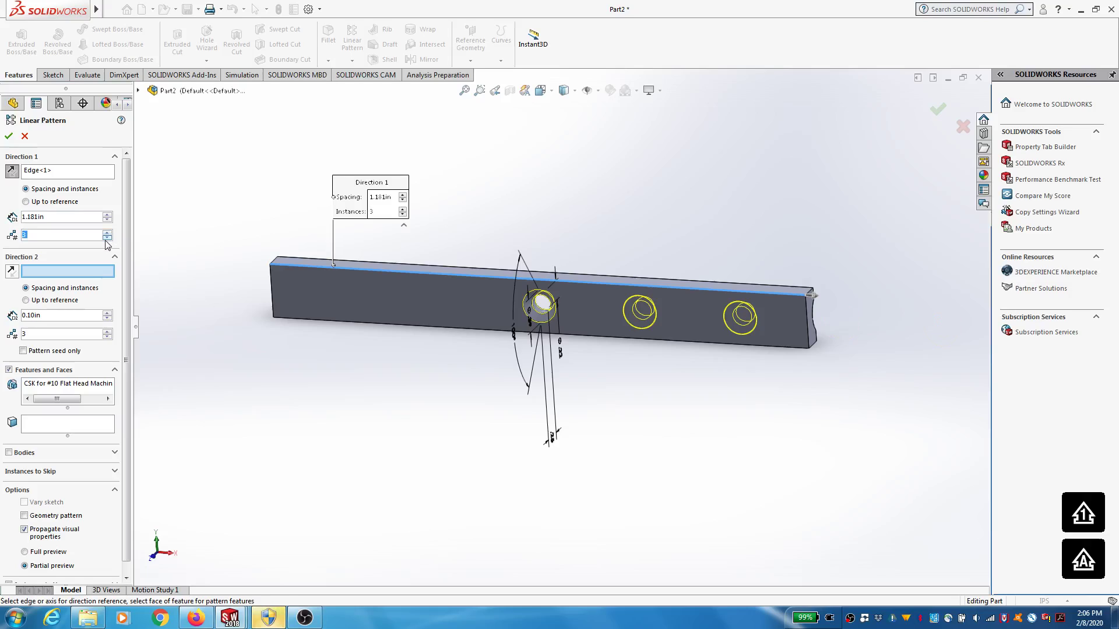
{"action": "left_click", "coordinate": [107, 238]}
{"action": "left_click", "coordinate": [107, 233]}
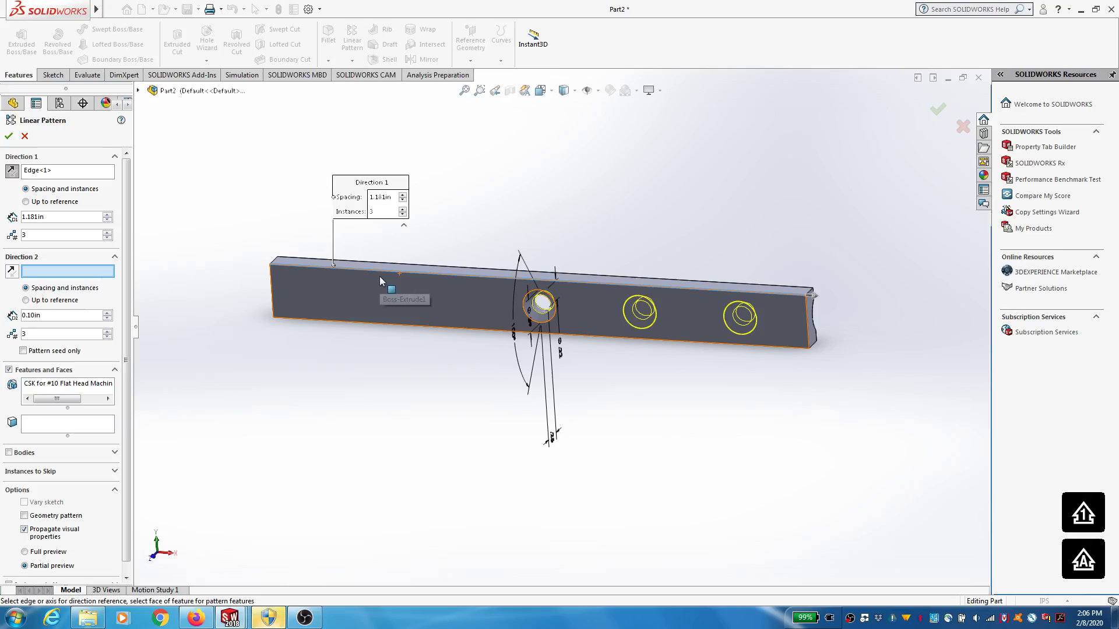
Add a second pattern direction along the lower edge, reversed towards the other end, with 1.181 in spacing and 3 instances, and apply the pattern
{"action": "left_click", "coordinate": [391, 322]}
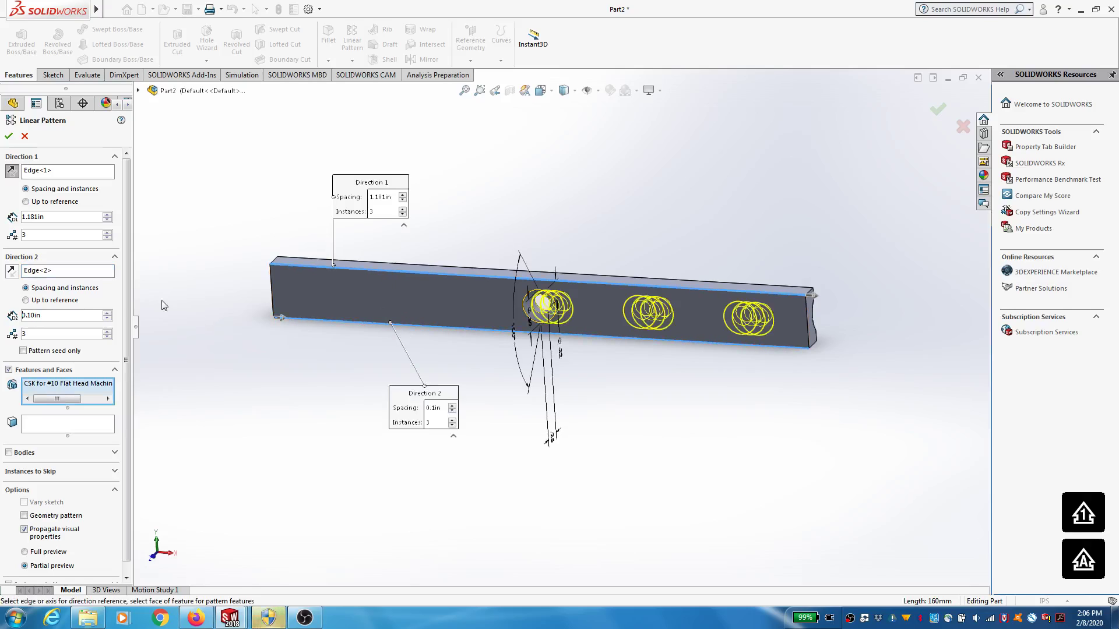
{"action": "left_click_drag", "start_coordinate": [47, 318], "coordinate": [2, 305]}
{"action": "type", "text": "1.181"}
{"action": "key", "text": "Return"}
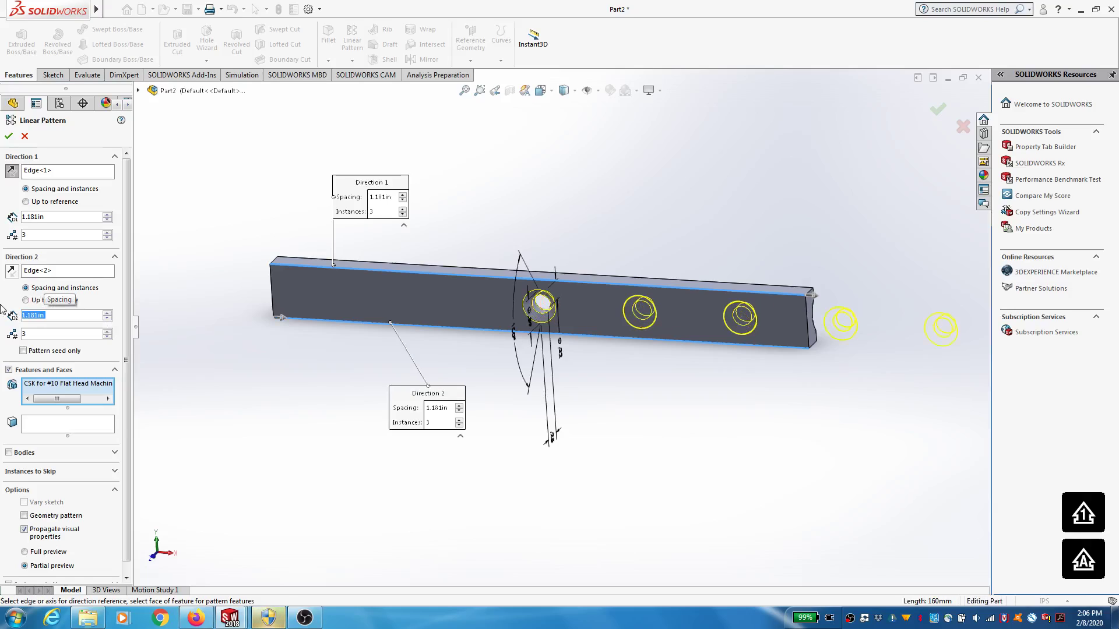
{"action": "left_click", "coordinate": [12, 271]}
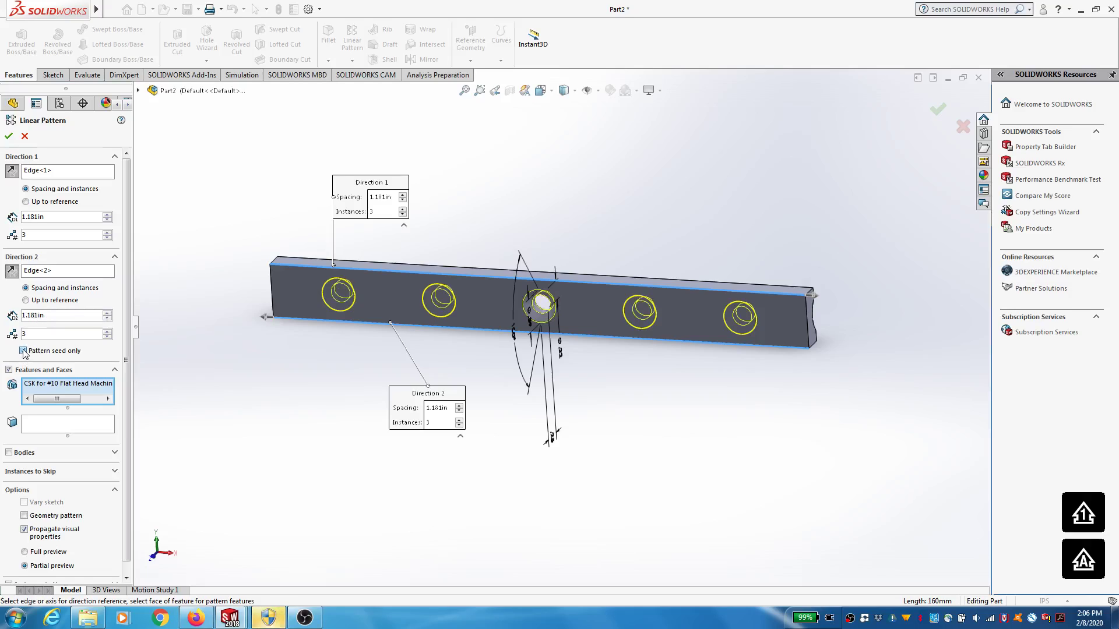
{"action": "left_click", "coordinate": [8, 137]}
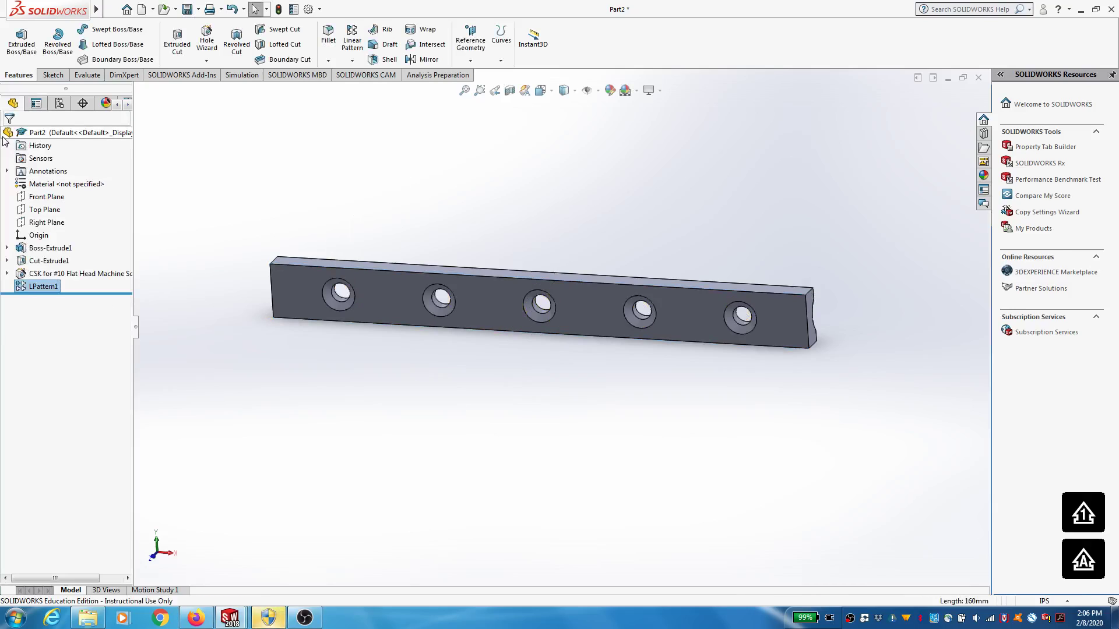
Start a symmetric fillet with a 0.236 in radius and select the two short corner edges at one end of the plate
{"action": "middle_click_drag", "start_coordinate": [476, 334], "coordinate": [520, 373]}
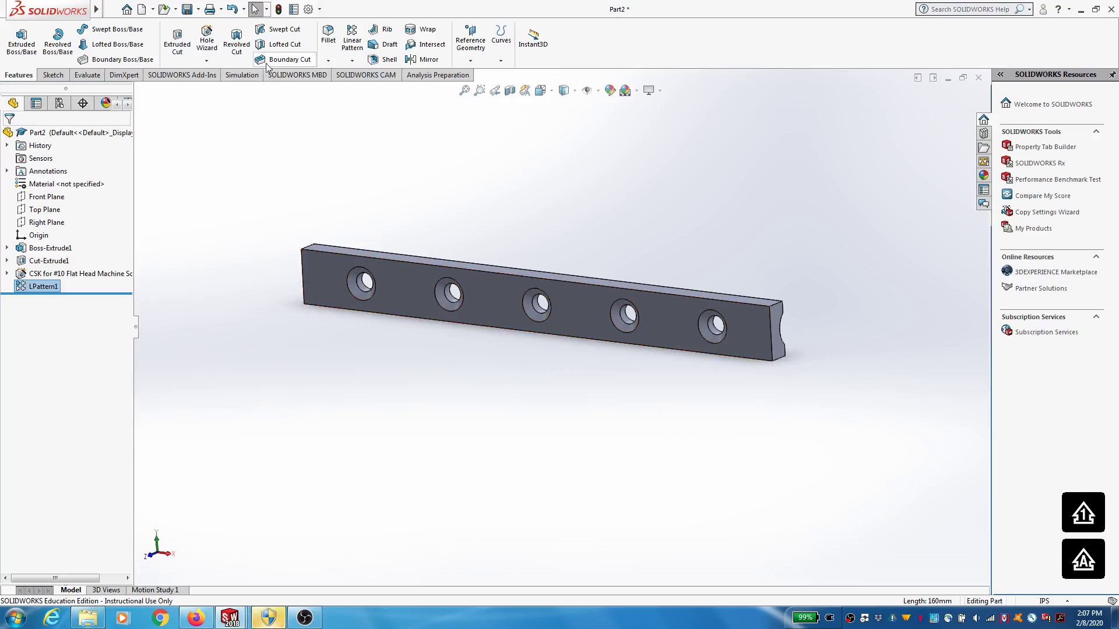
{"action": "left_click", "coordinate": [328, 35]}
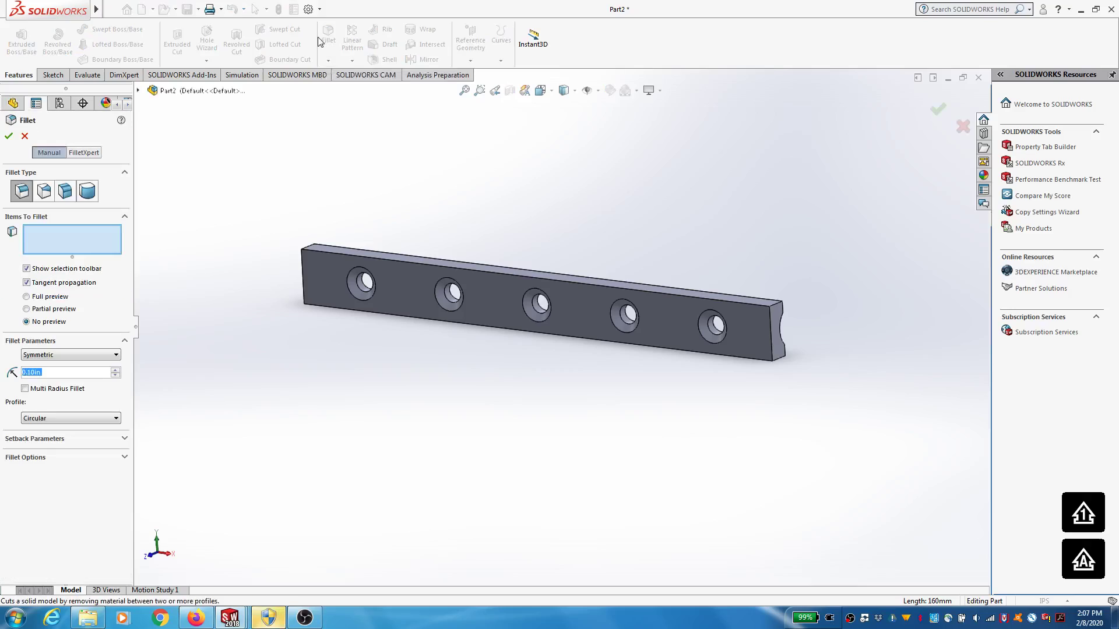
{"action": "type", "text": ".236"}
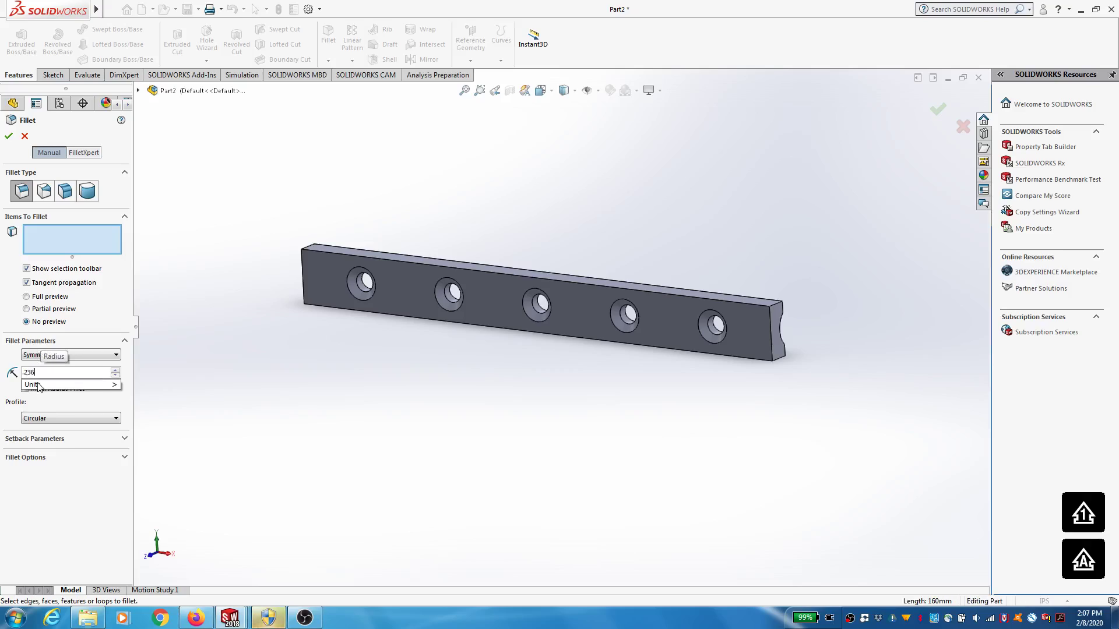
{"action": "key", "text": "Return"}
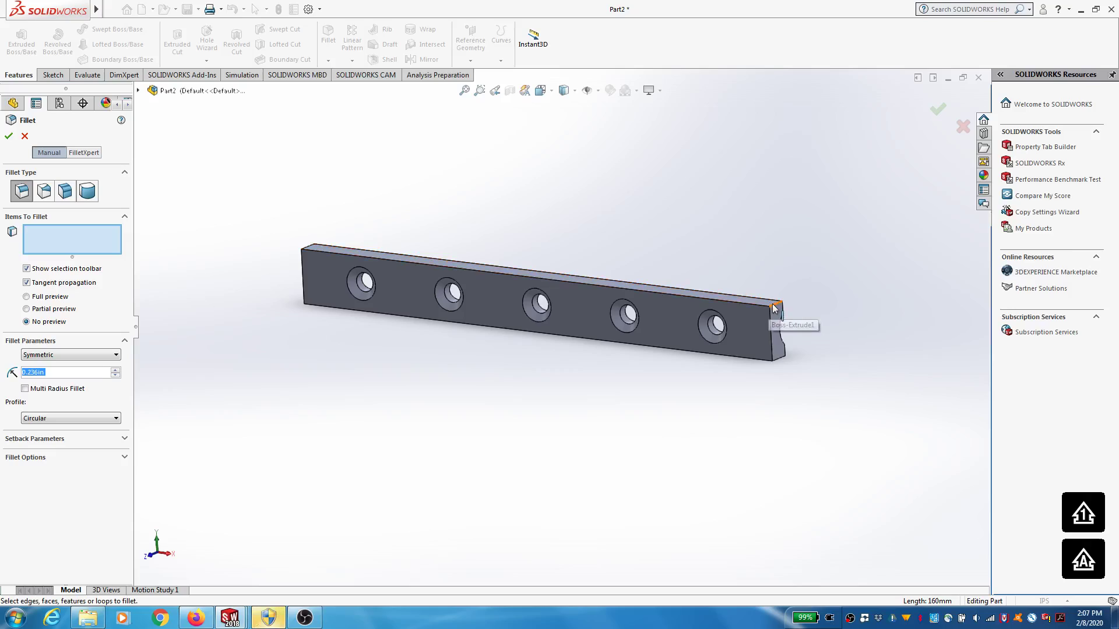
{"action": "left_click", "coordinate": [779, 352]}
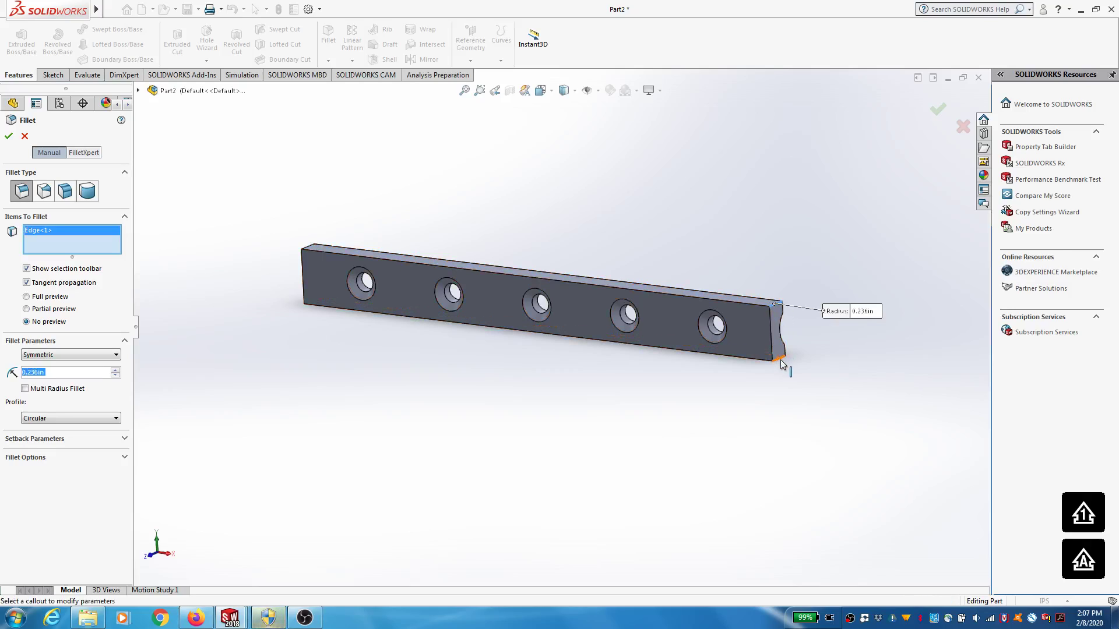
{"action": "left_click", "coordinate": [780, 362]}
Add the two corner edges at the plate's opposite end to the fillet and apply it
{"action": "middle_click_drag", "start_coordinate": [586, 410], "coordinate": [700, 457]}
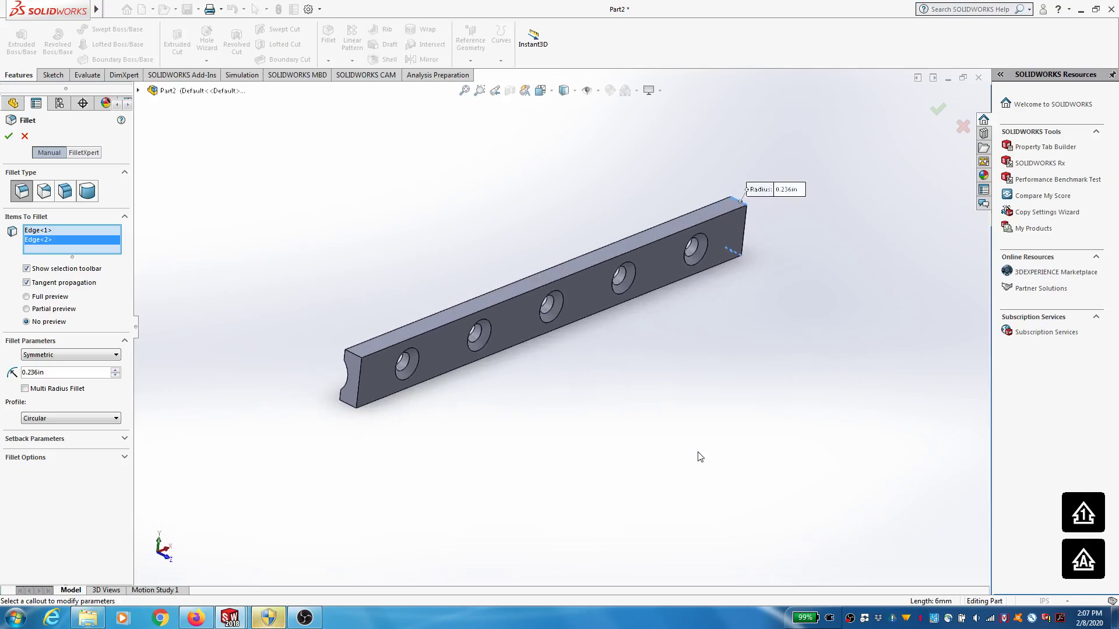
{"action": "left_click", "coordinate": [354, 353]}
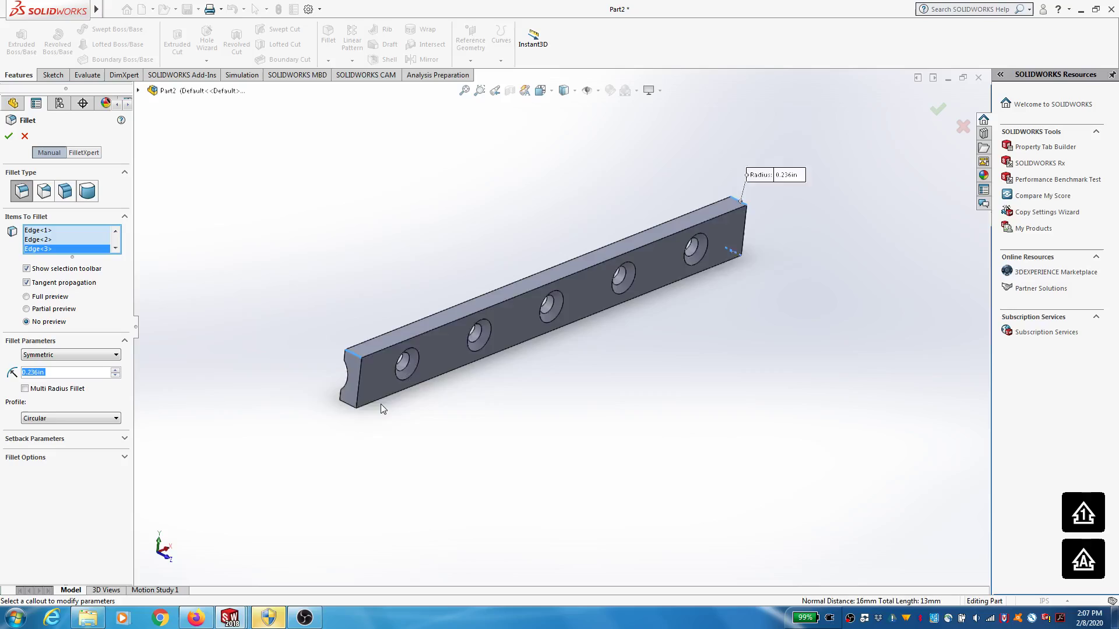
{"action": "middle_click_drag", "start_coordinate": [380, 404], "coordinate": [432, 260]}
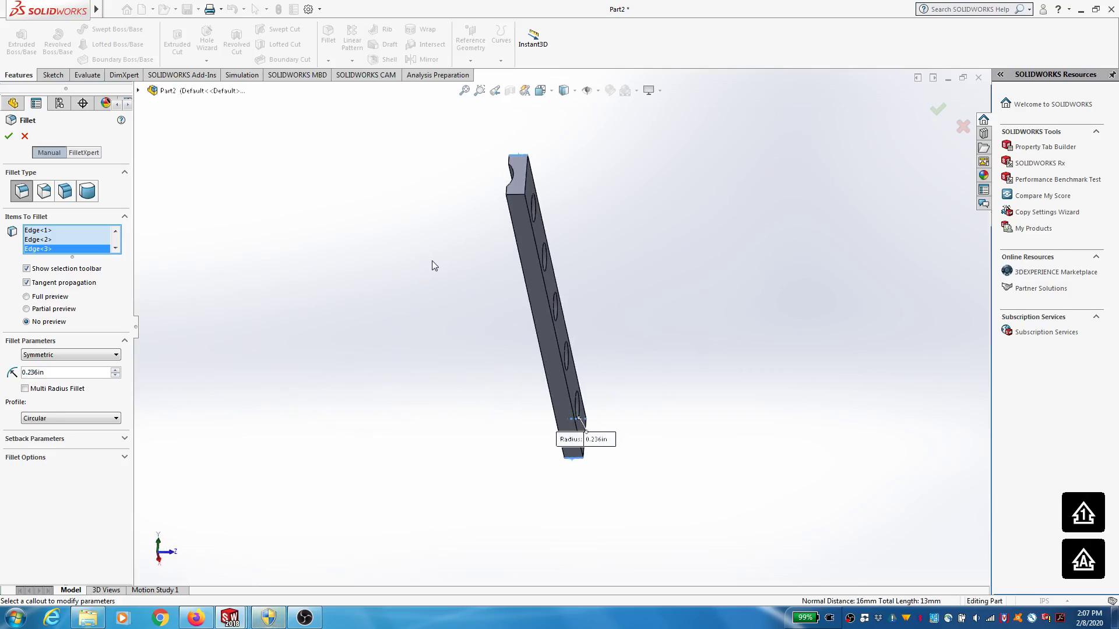
{"action": "left_click", "coordinate": [520, 197]}
{"action": "left_click", "coordinate": [8, 136]}
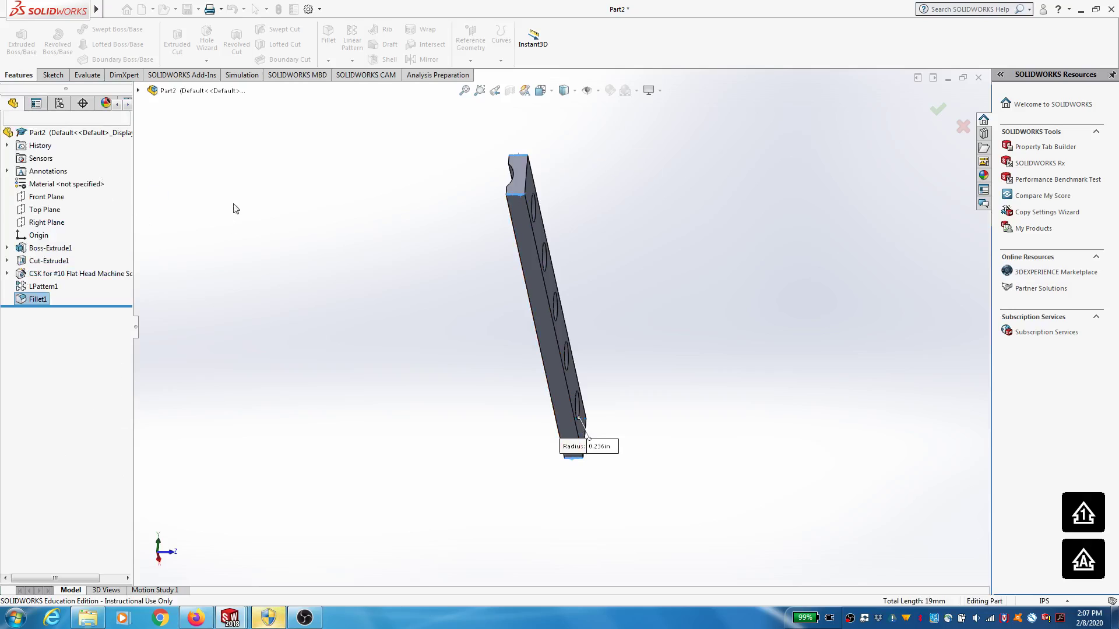
{"action": "middle_click_drag", "start_coordinate": [641, 268], "coordinate": [466, 314]}
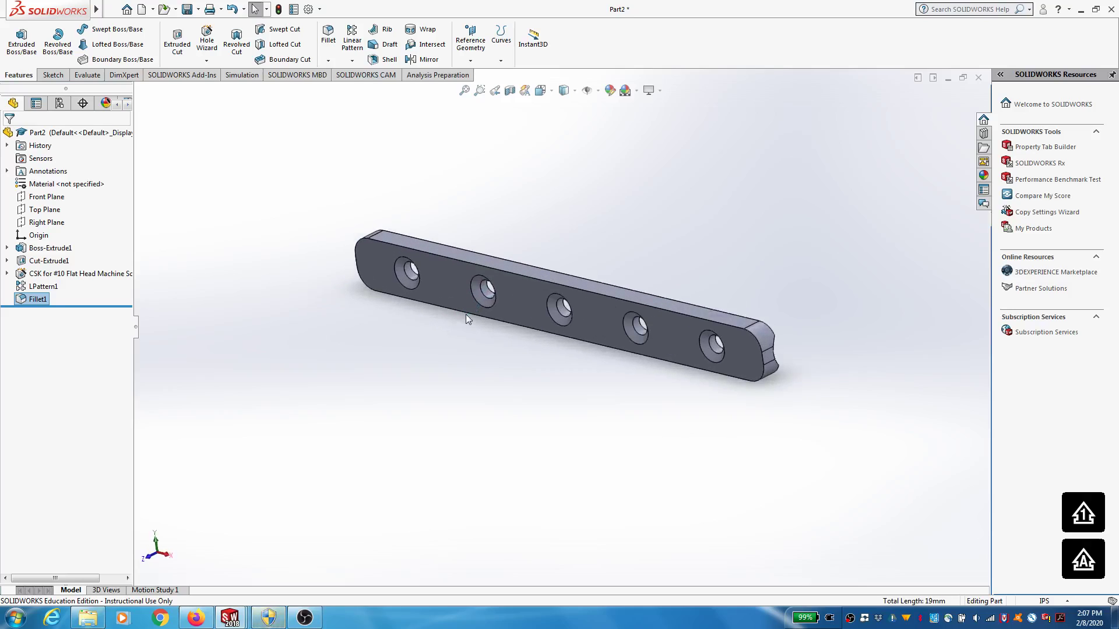
{"action": "middle_click_drag", "start_coordinate": [715, 322], "coordinate": [639, 268]}
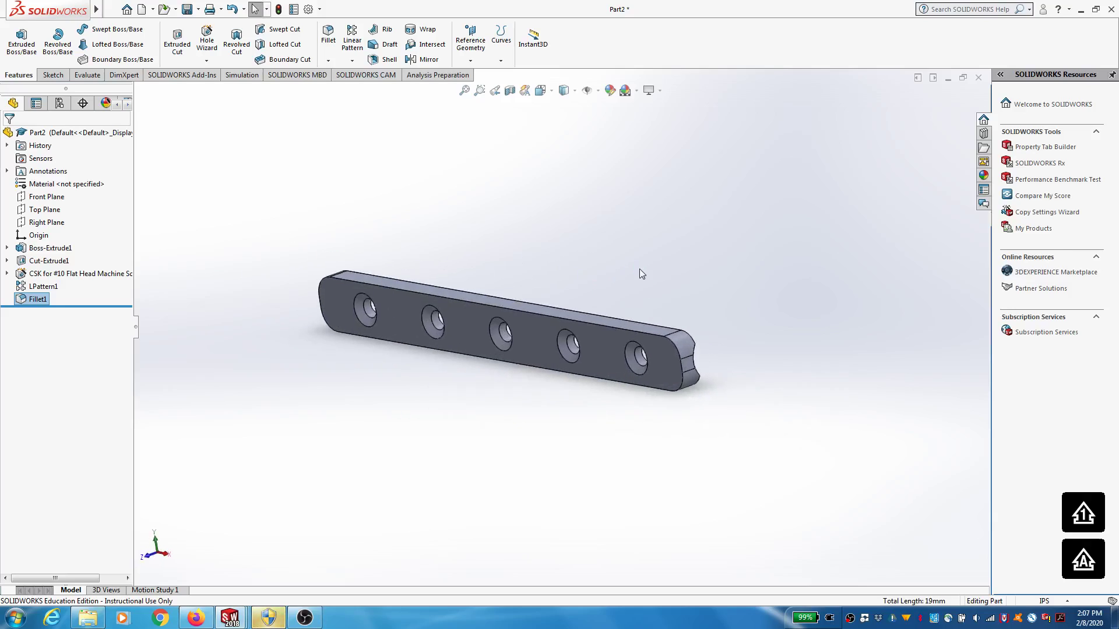